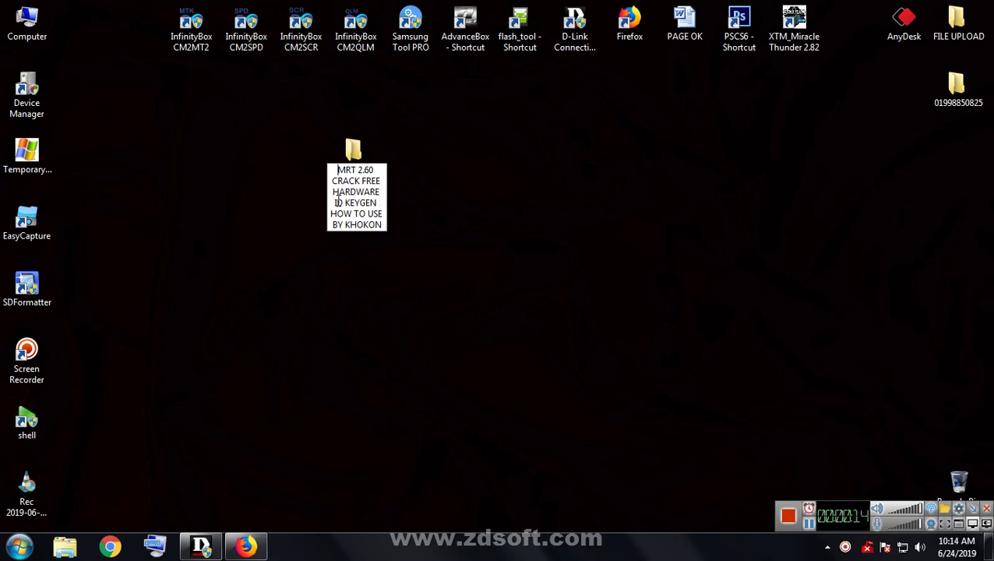
pyautogui.moveTo(333, 192); pyautogui.dragTo(402, 210)
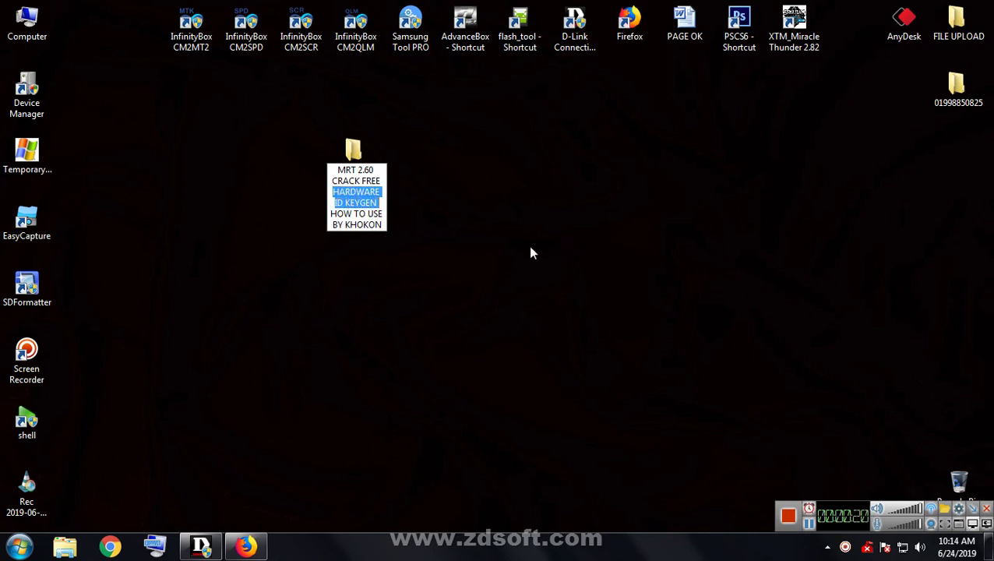
pyautogui.click(510, 197)
pyautogui.rightClick(447, 117)
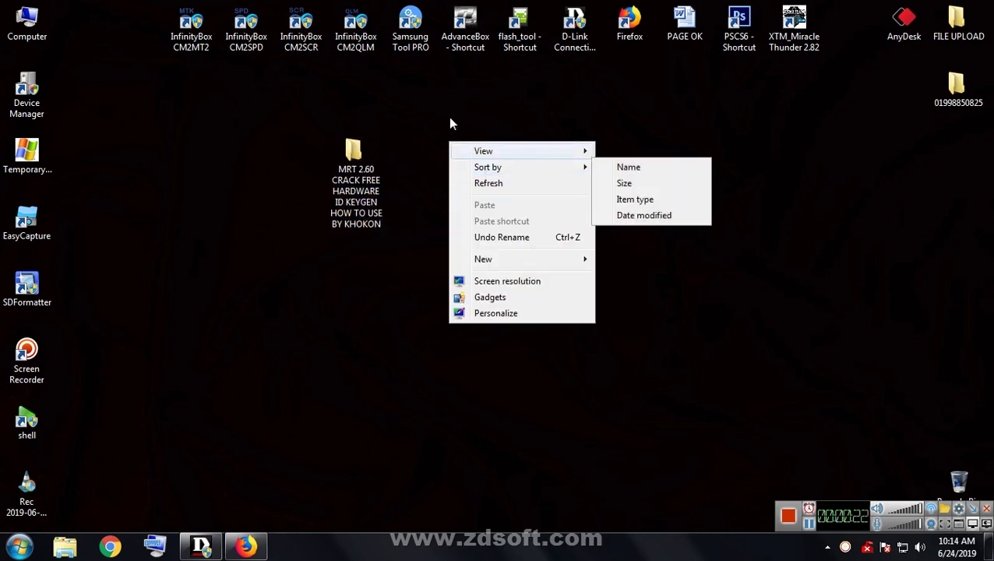
pyautogui.click(504, 159)
pyautogui.rightClick(475, 118)
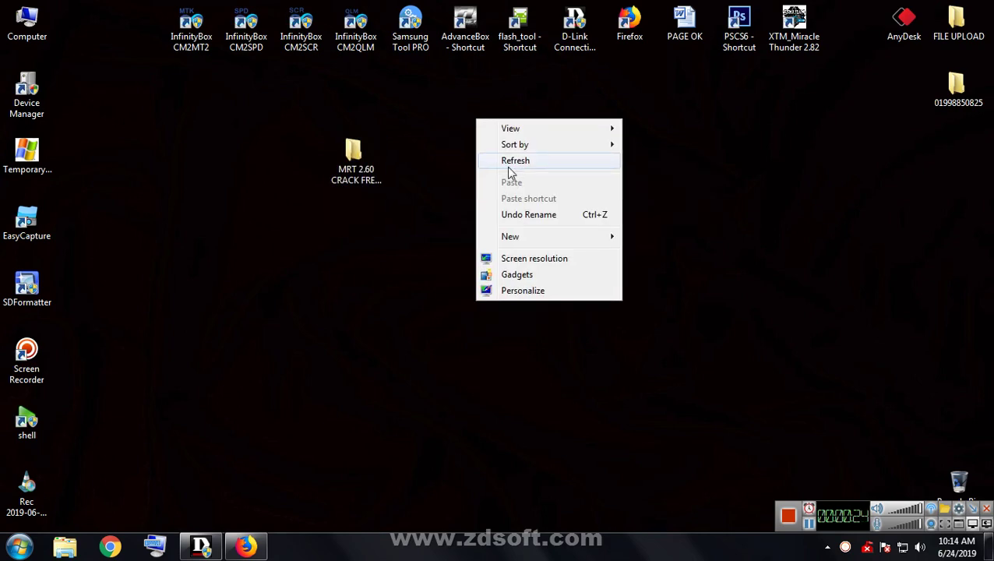
pyautogui.click(505, 163)
# - Open the MRT 2.60 folder on the desktop and extract the Setup archive into its own Setup folder
pyautogui.doubleClick(371, 158)
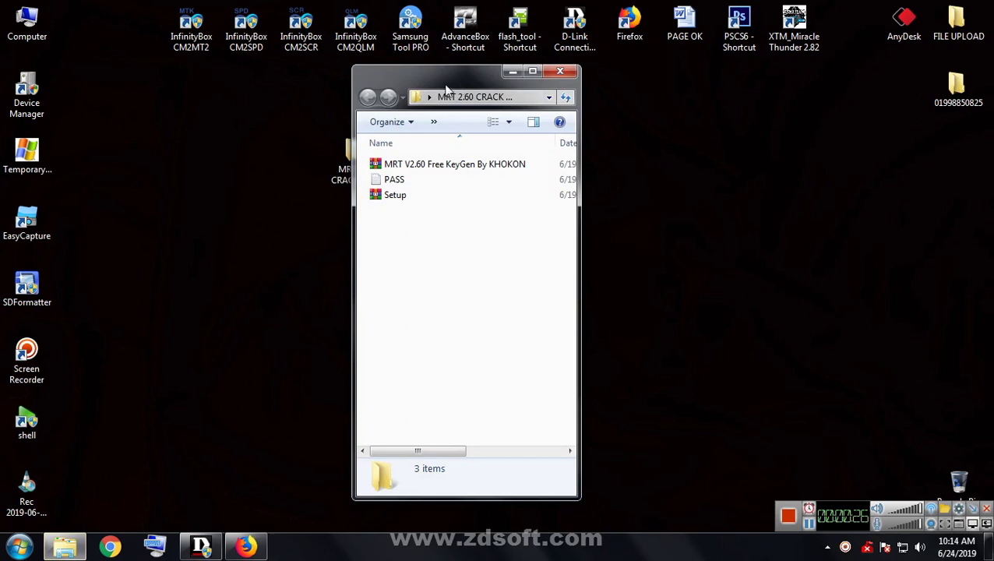
pyautogui.moveTo(445, 86); pyautogui.dragTo(186, 84)
pyautogui.rightClick(133, 193)
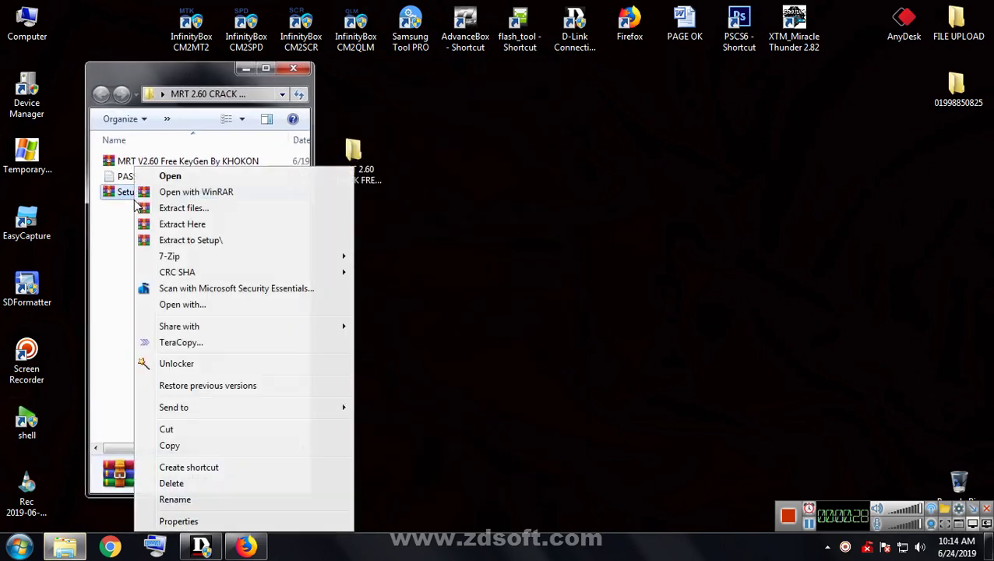
pyautogui.click(186, 208)
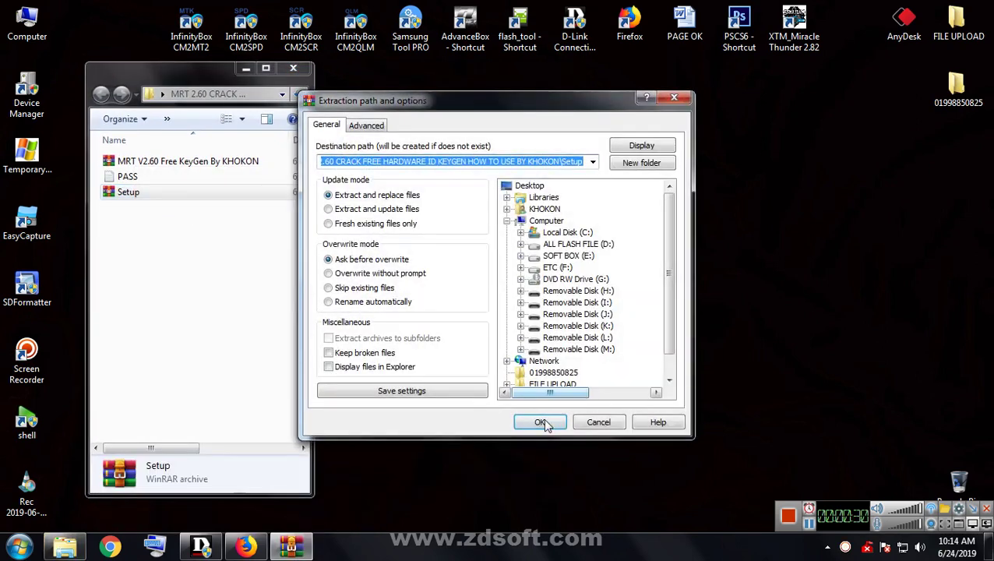
pyautogui.click(546, 419)
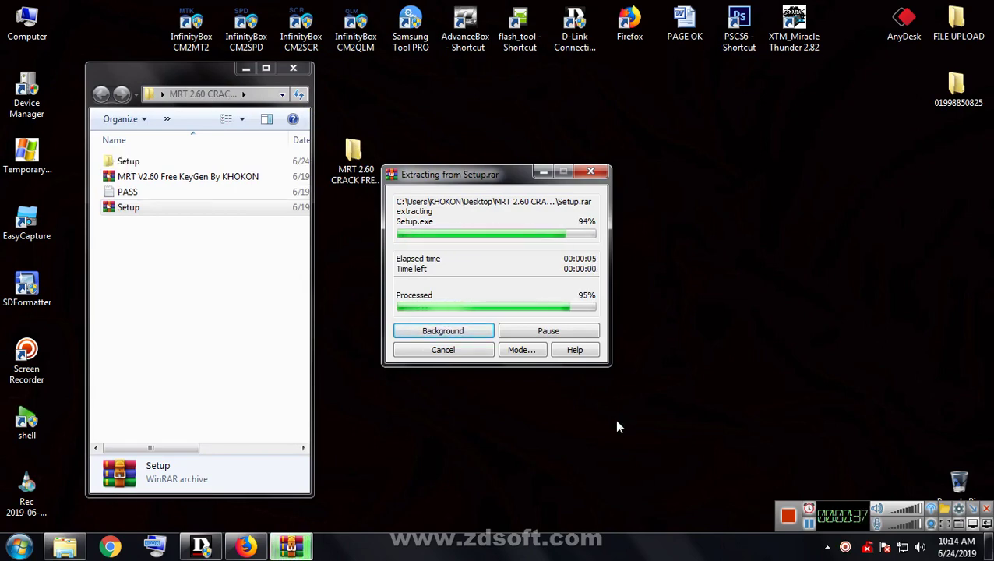
# - Extract the MRT V2.60 Free KeyGen archive into its own folder beside the archive
pyautogui.click(141, 176)
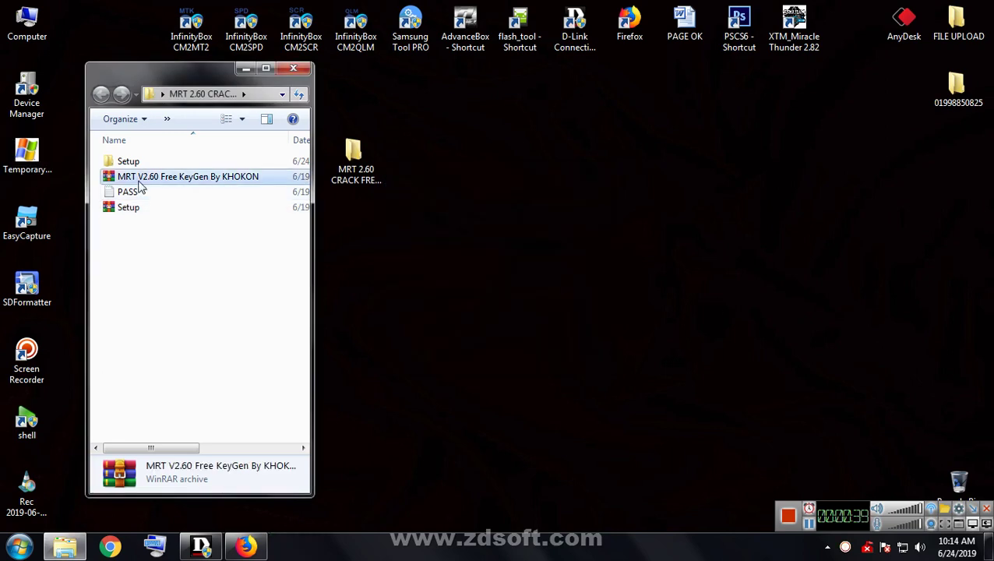
pyautogui.rightClick(139, 176)
pyautogui.click(186, 208)
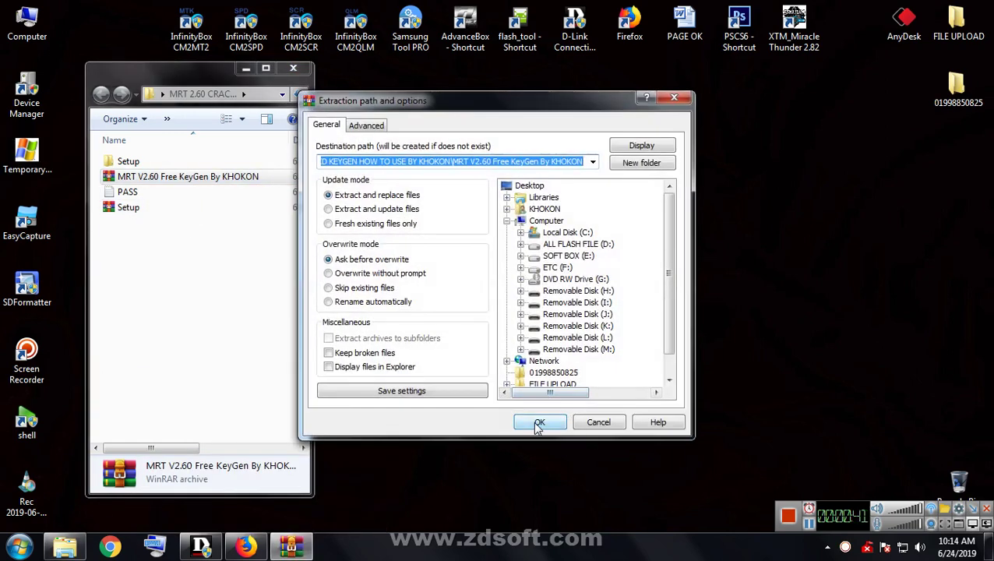
pyautogui.click(539, 421)
pyautogui.click(206, 331)
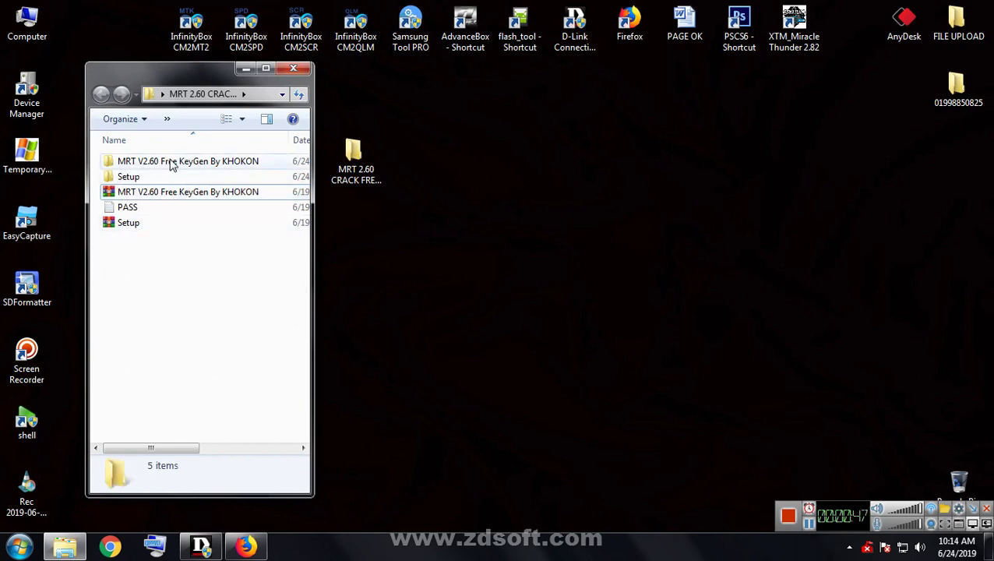
pyautogui.rightClick(468, 157)
pyautogui.click(520, 201)
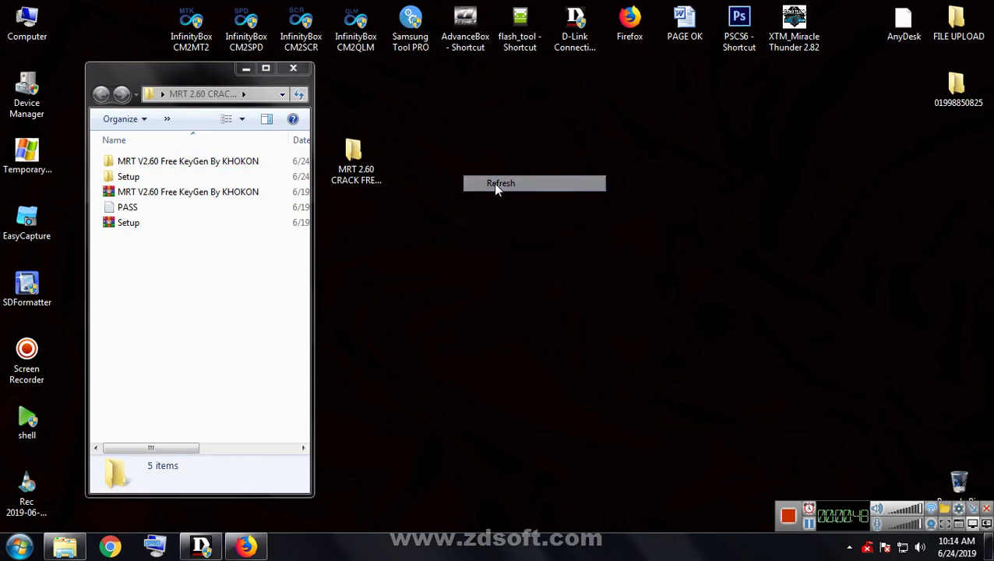
pyautogui.doubleClick(129, 177)
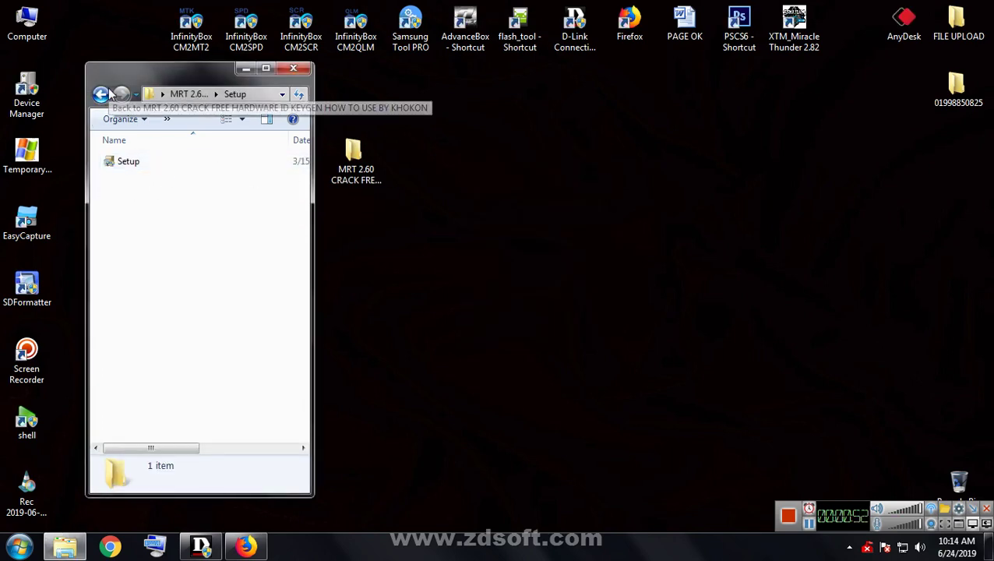
pyautogui.click(107, 94)
# - Copy the installation password from the PASS text file and close the file
pyautogui.doubleClick(134, 206)
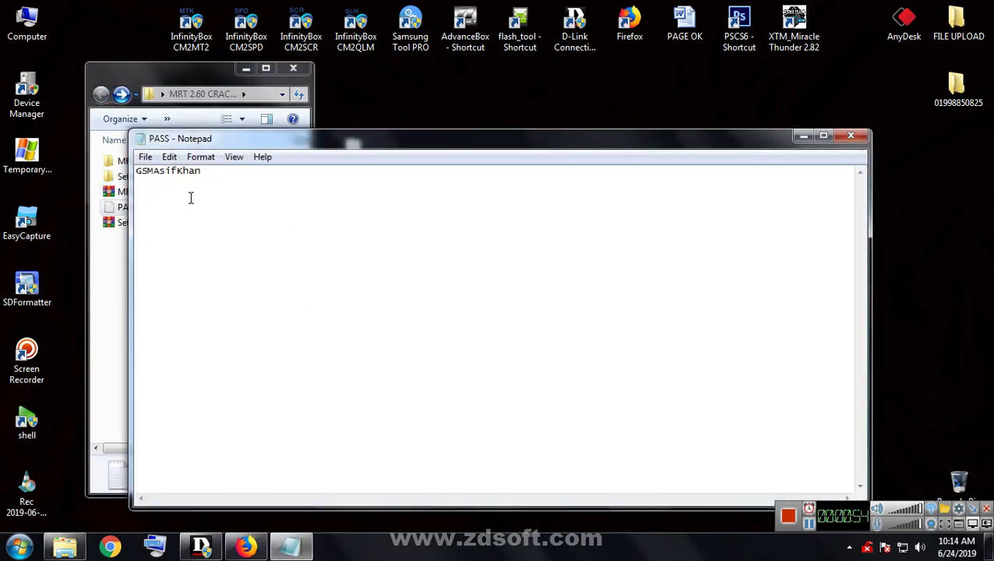
pyautogui.moveTo(222, 173); pyautogui.dragTo(6, 150)
pyautogui.rightClick(161, 174)
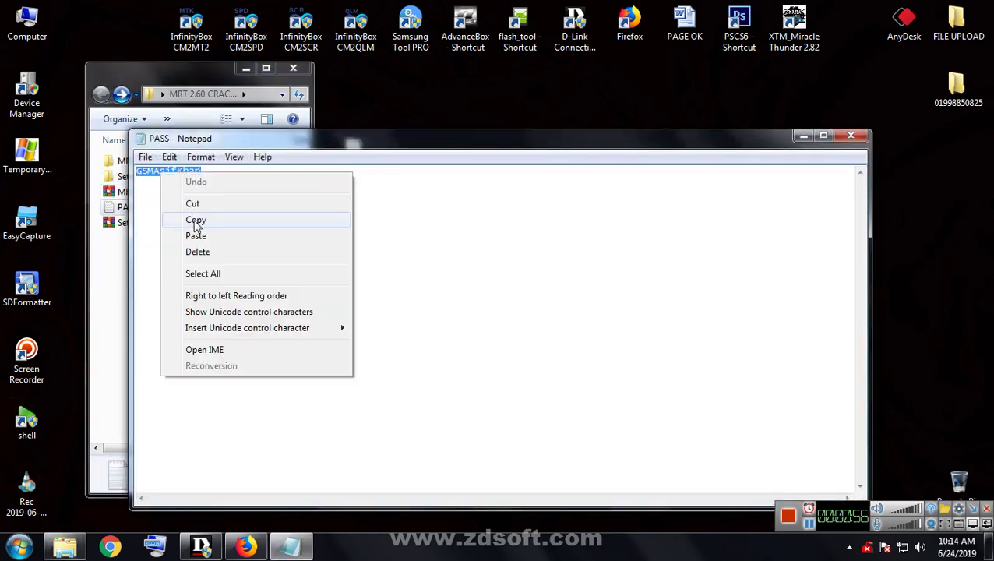
pyautogui.click(194, 218)
pyautogui.click(851, 138)
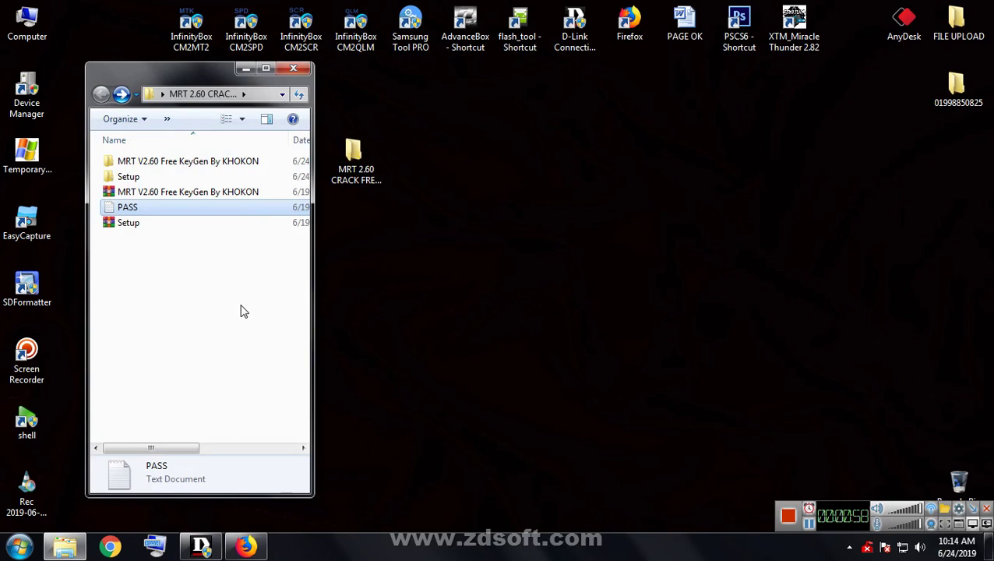
# - Run the Setup application from the extracted Setup folder and accept English as the installer language
pyautogui.doubleClick(130, 178)
pyautogui.doubleClick(154, 165)
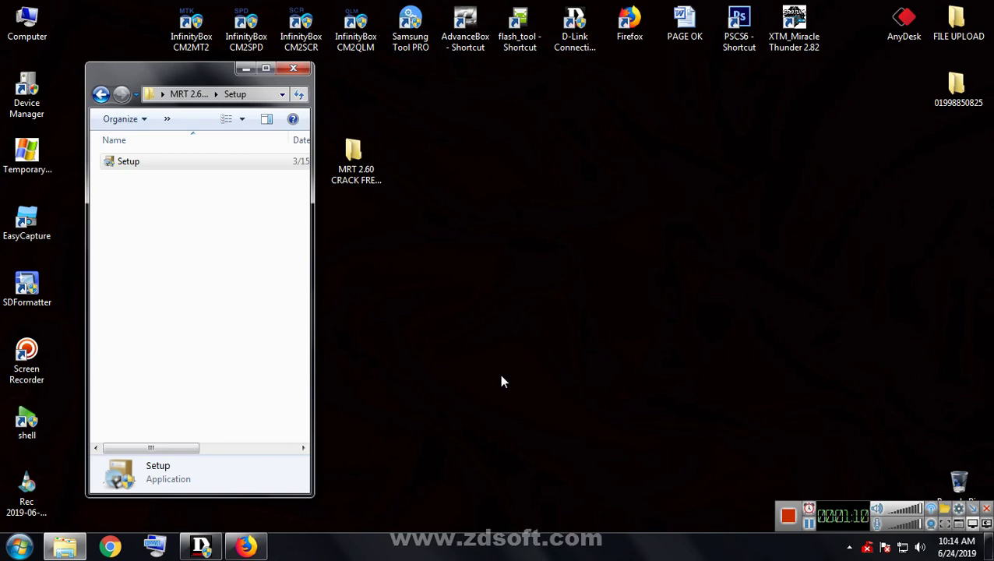
pyautogui.rightClick(693, 117)
pyautogui.click(725, 159)
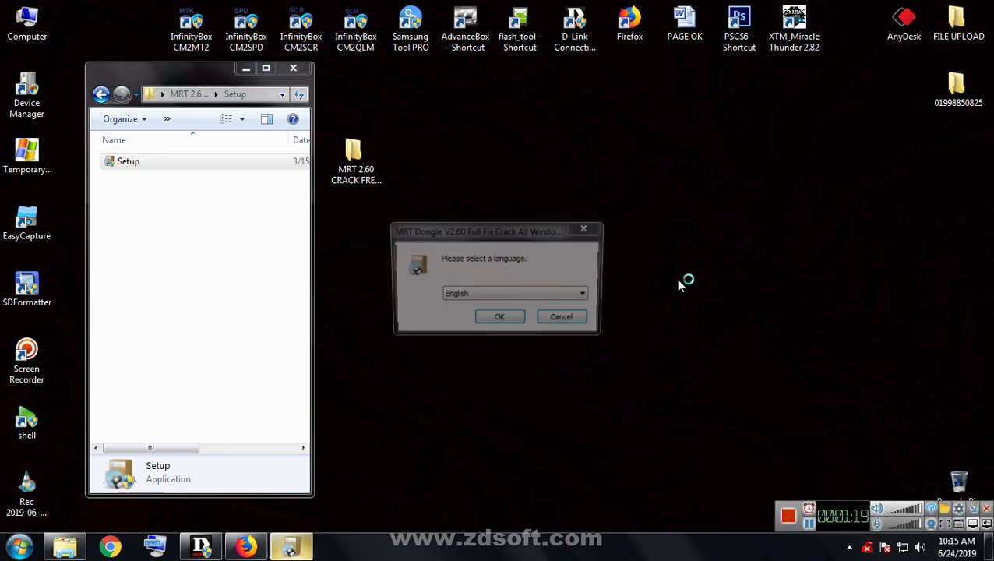
pyautogui.click(509, 319)
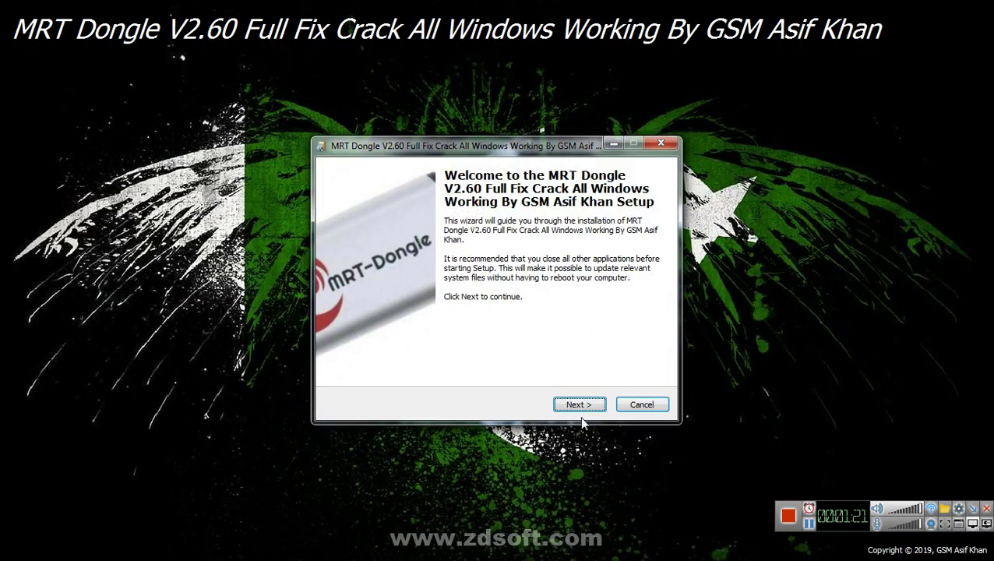
# - Continue past the welcome page and paste the copied password into the Installation password field, then submit it
pyautogui.click(578, 405)
pyautogui.rightClick(387, 319)
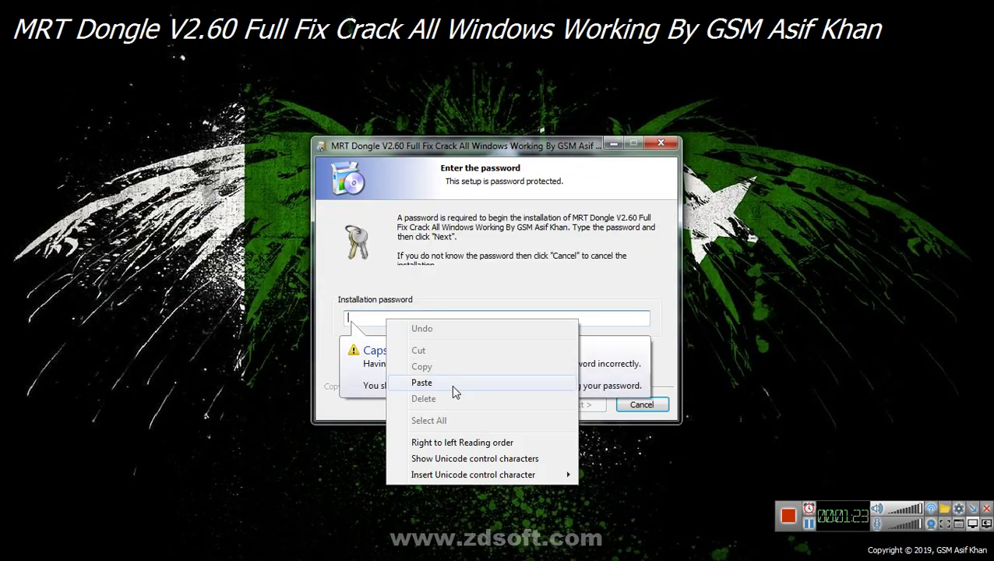
pyautogui.click(451, 384)
pyautogui.click(578, 406)
pyautogui.click(578, 406)
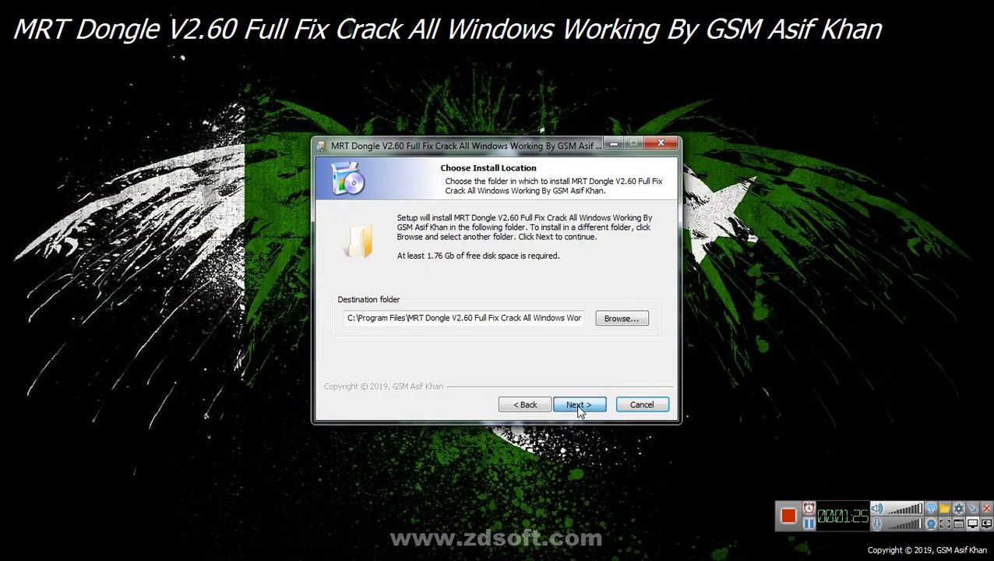
# - Keep the default destination folder under C:\Program Files and start the MRT Dongle V2.60 installation
pyautogui.click(578, 405)
pyautogui.click(578, 405)
pyautogui.click(578, 405)
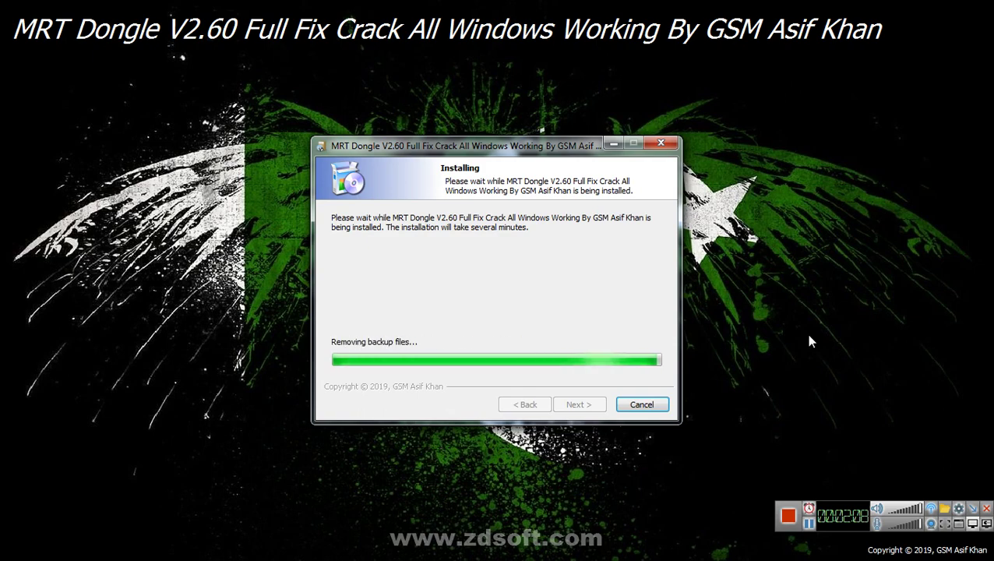
# - Finish the setup wizard with launching the program and visiting the product web site both turned off
pyautogui.click(465, 281)
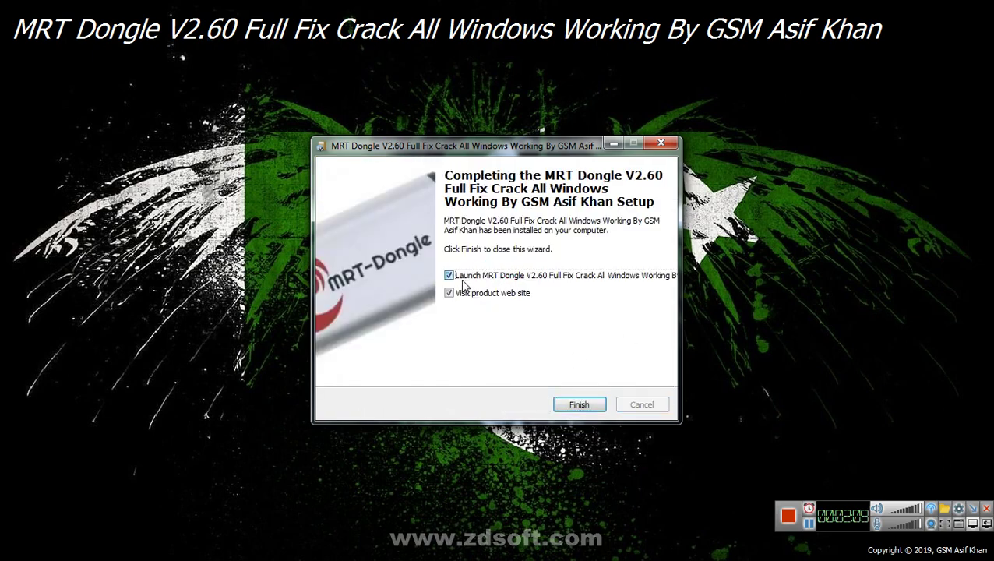
pyautogui.click(460, 300)
pyautogui.click(576, 404)
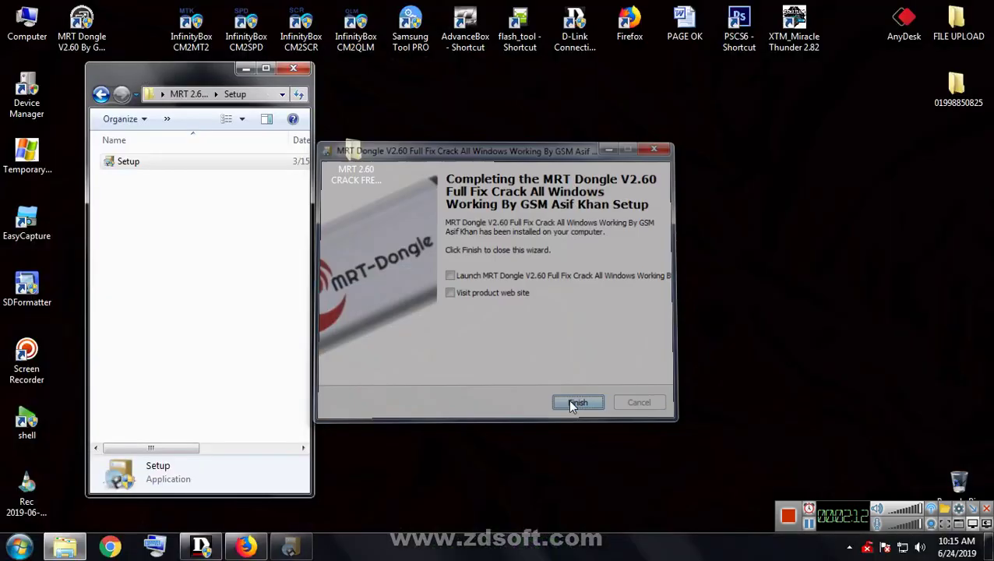
# - Run the MRT V2.60 Free KeyGen application from its extracted folder and place its window beside the folder window
pyautogui.click(100, 93)
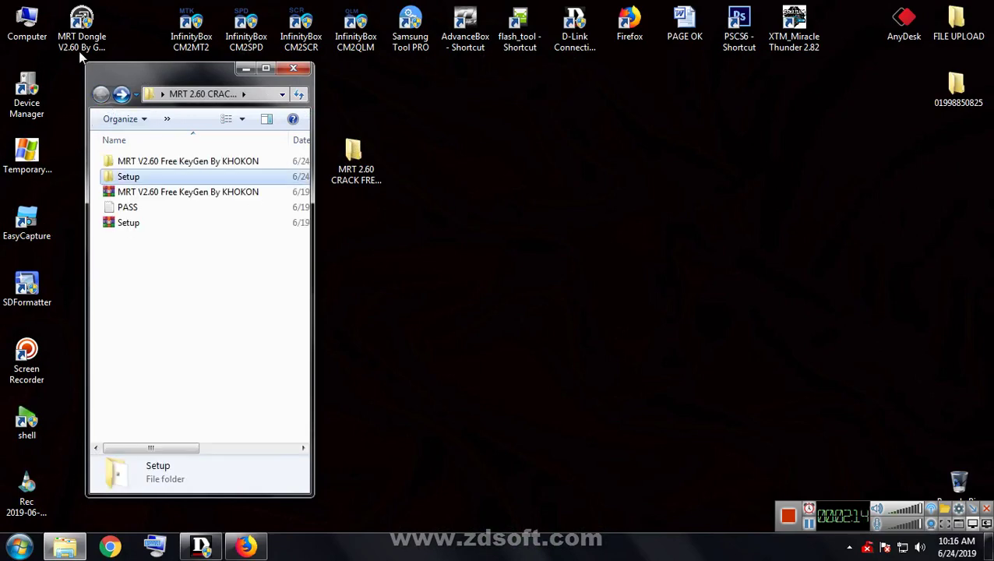
pyautogui.doubleClick(167, 161)
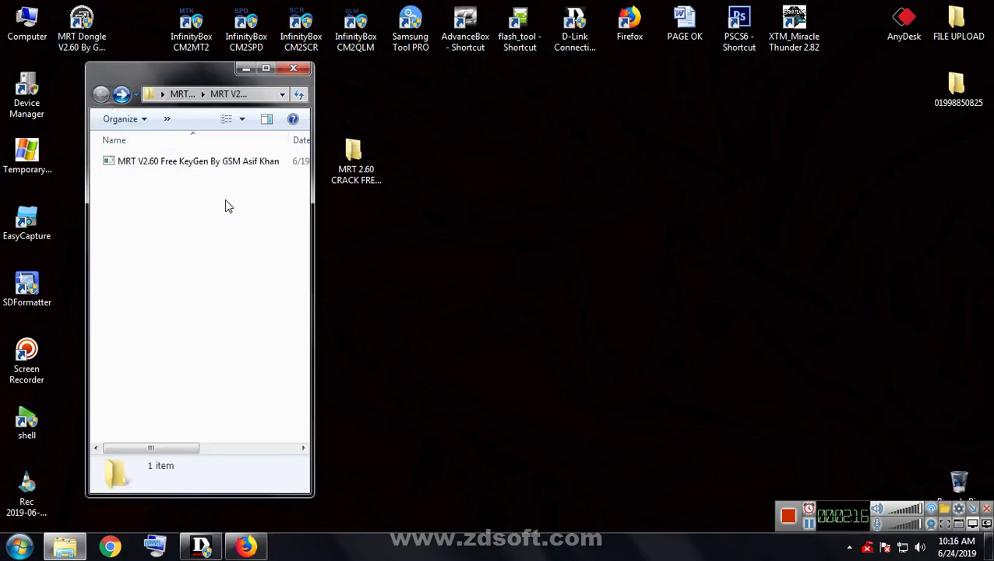
pyautogui.click(153, 164)
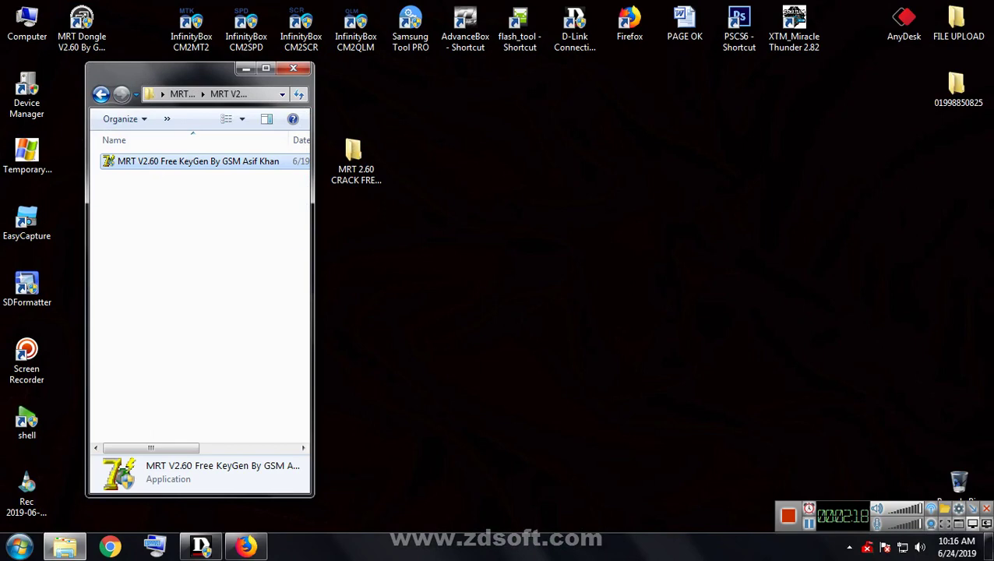
pyautogui.press('Return')
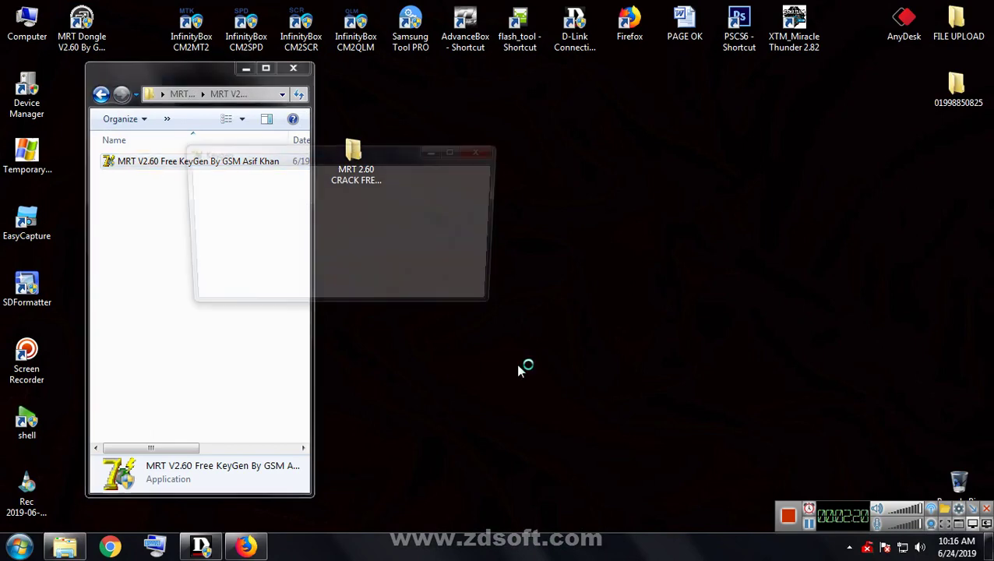
pyautogui.moveTo(304, 166); pyautogui.dragTo(543, 160)
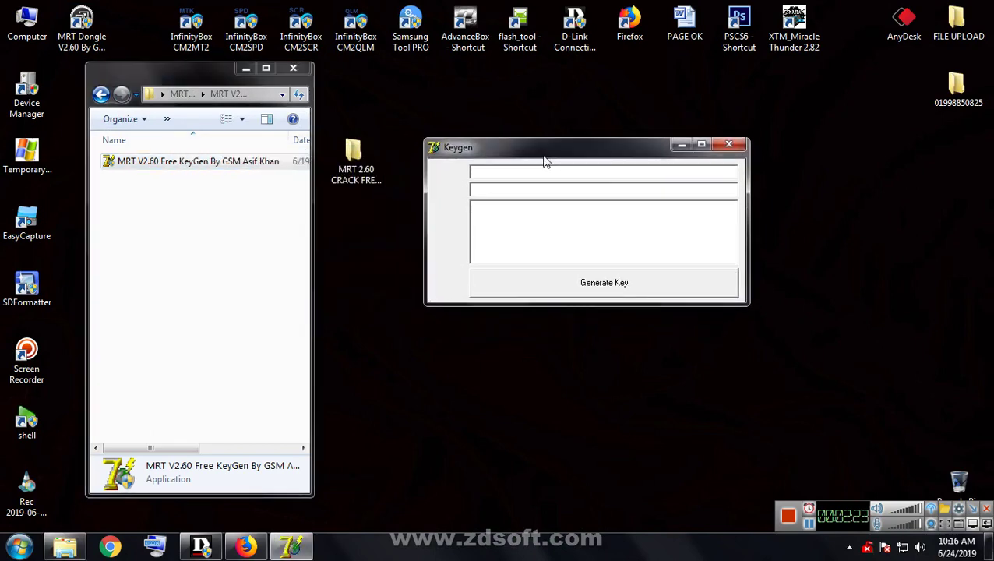
# - Launch MRT Dongle V2.60 from the desktop and move its Registration Dialog clear of the Keygen window
pyautogui.click(91, 41)
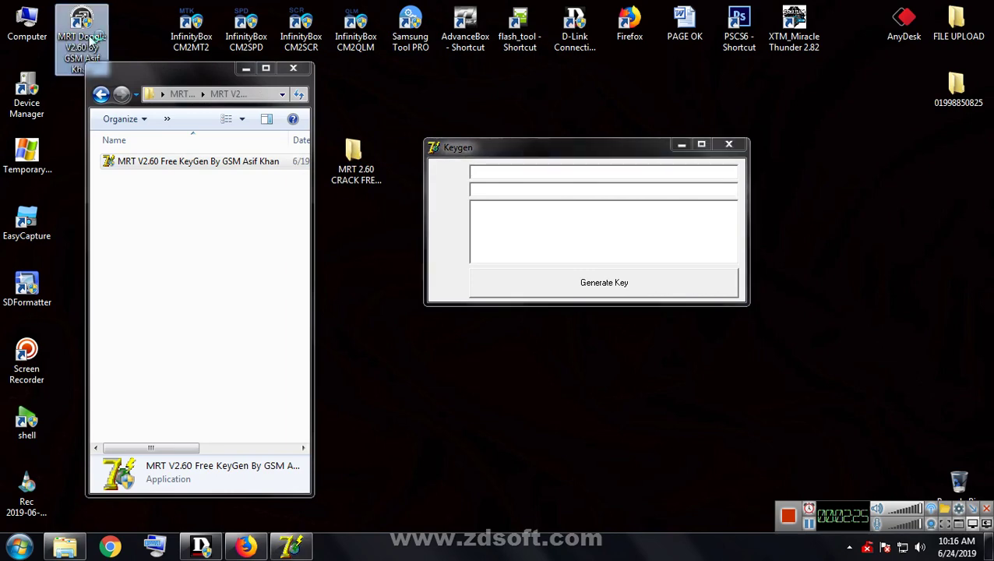
pyautogui.click(549, 305)
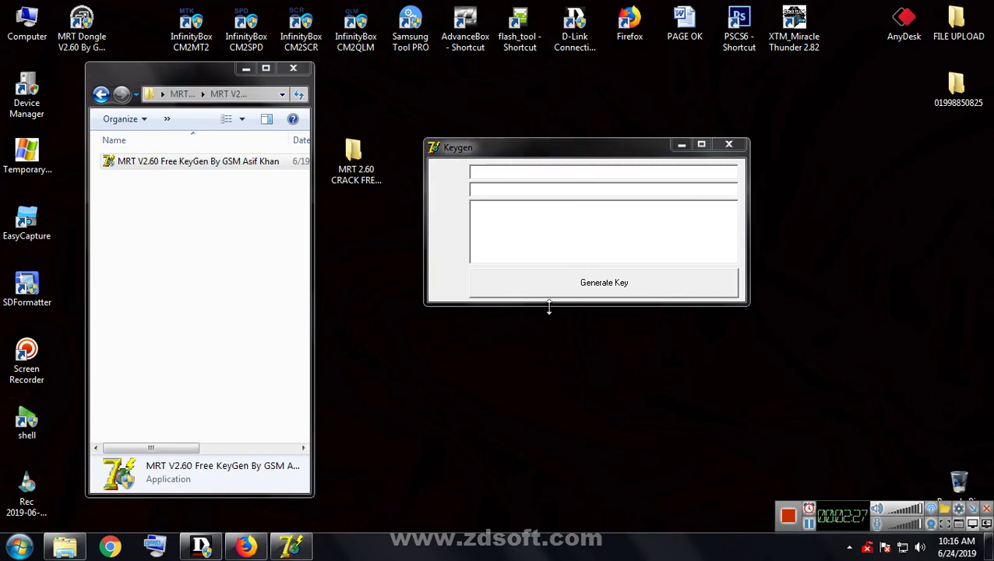
pyautogui.moveTo(540, 131); pyautogui.dragTo(405, 323)
# - Copy the HWID from the Registration Dialog into the first field of the Keygen window
pyautogui.rightClick(443, 353)
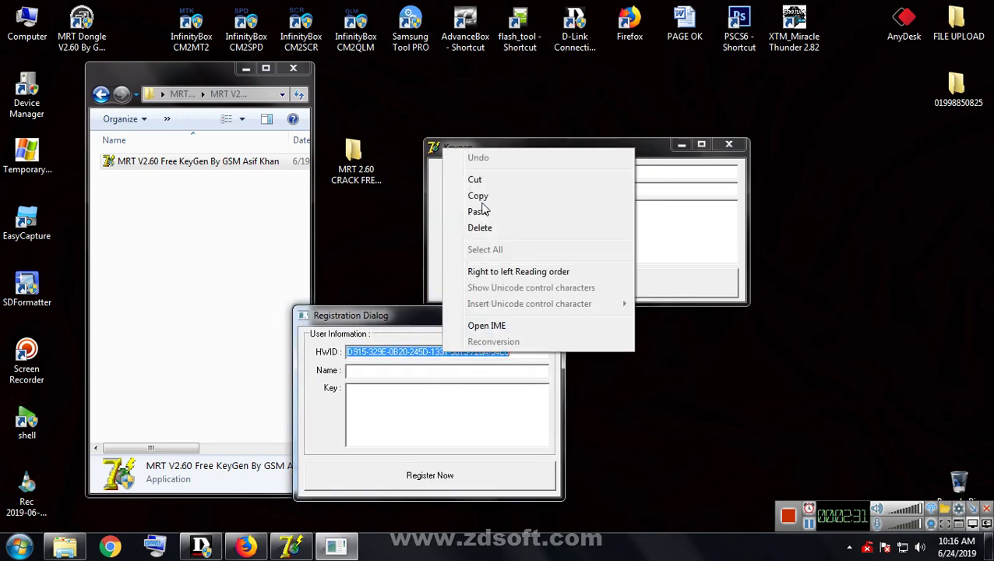
pyautogui.click(476, 195)
pyautogui.rightClick(511, 176)
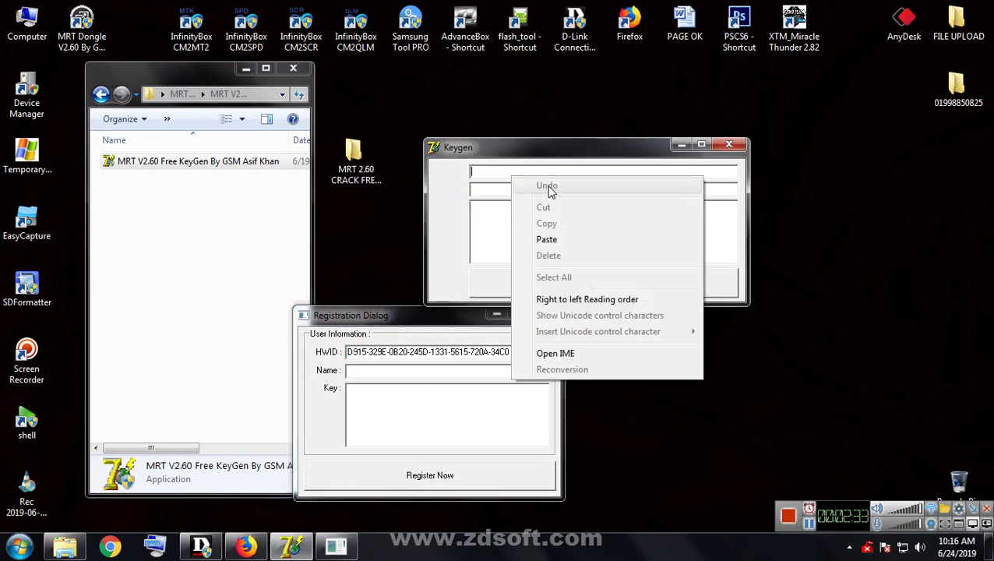
pyautogui.click(553, 238)
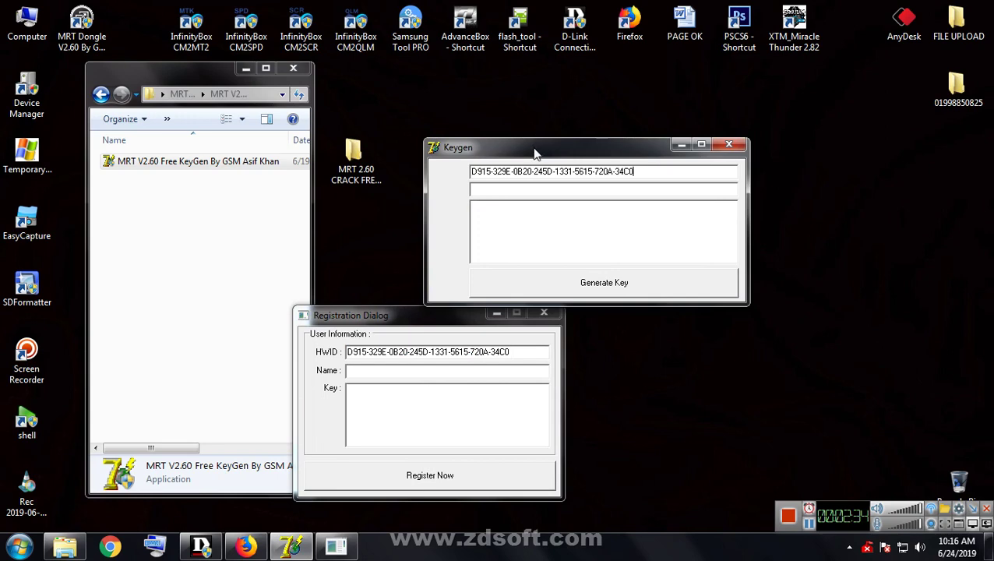
# - Place the Registration Dialog and Keygen windows side by side and enter KHOKON TELECOM as the registration name
pyautogui.moveTo(532, 153); pyautogui.dragTo(626, 137)
pyautogui.moveTo(399, 315); pyautogui.dragTo(310, 120)
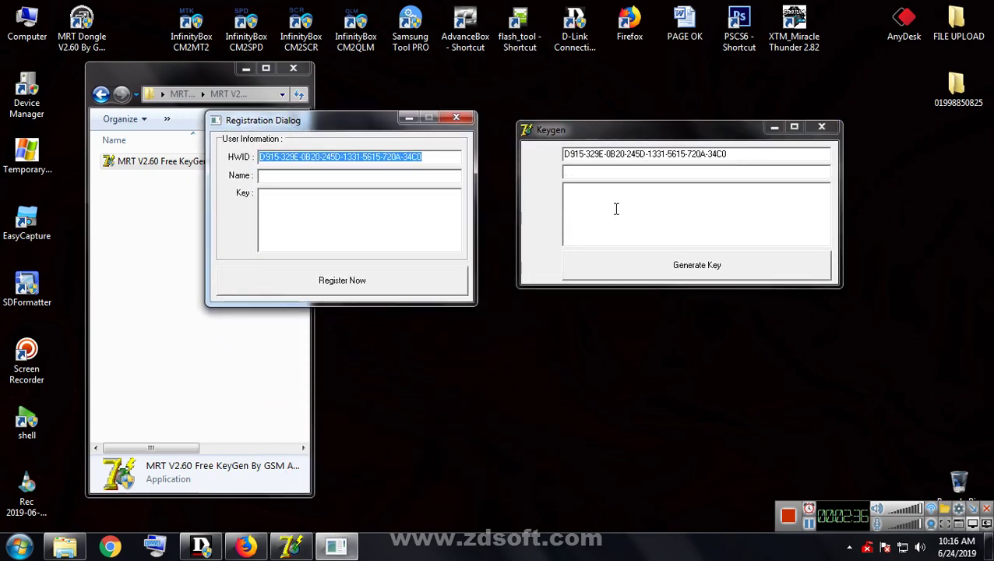
pyautogui.click(329, 177)
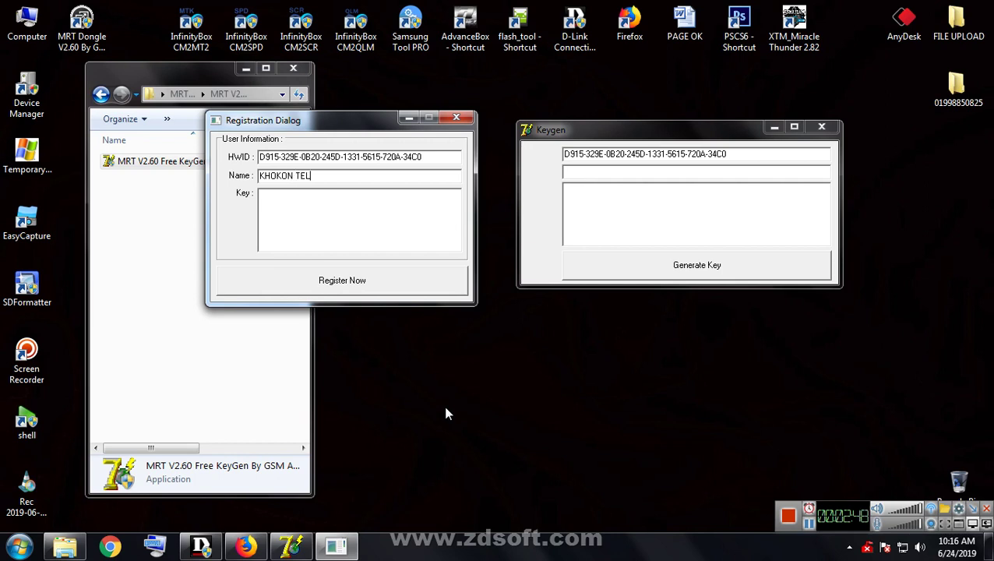
pyautogui.write('KHOKON TELECOM')
pyautogui.click(262, 201)
# - Copy the name from the Registration Dialog into the second field of the Keygen window
pyautogui.moveTo(343, 178); pyautogui.dragTo(195, 178)
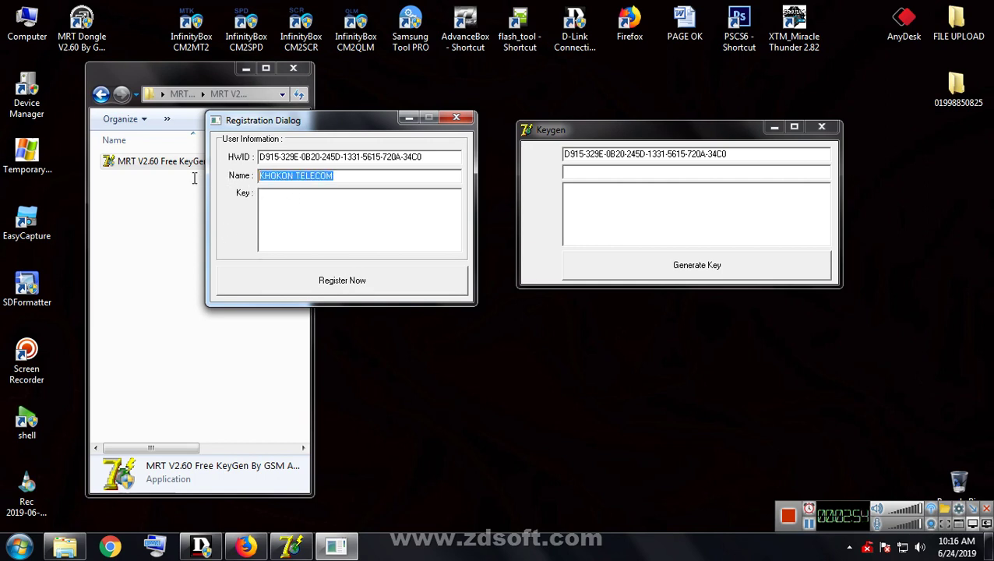
pyautogui.rightClick(314, 180)
pyautogui.click(354, 228)
pyautogui.rightClick(599, 175)
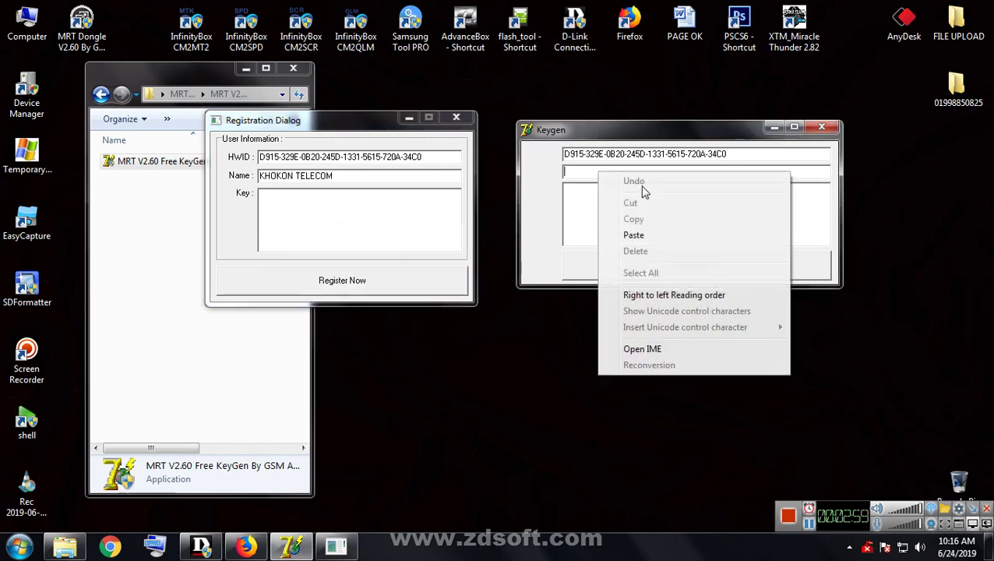
pyautogui.click(648, 236)
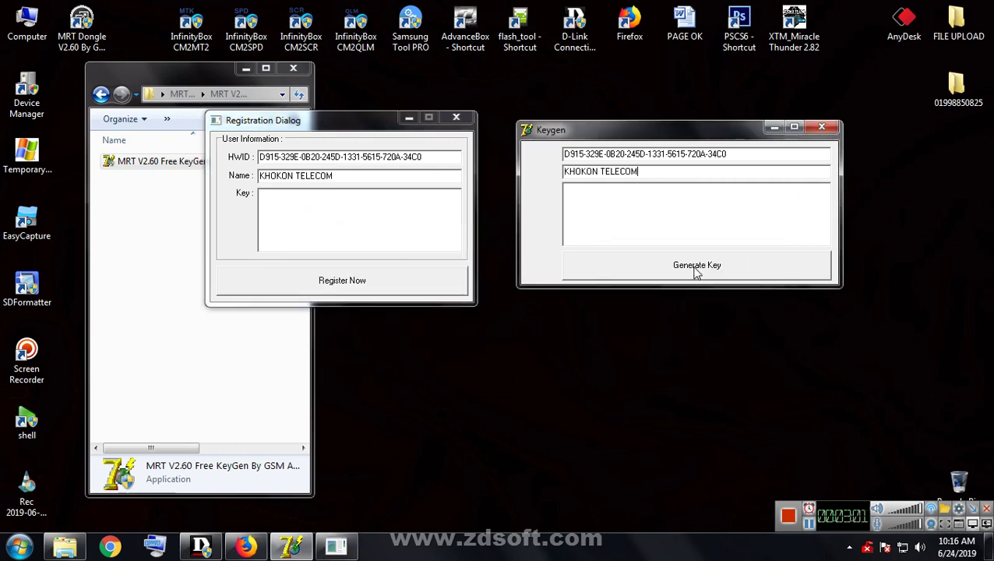
# - Generate the key in the Keygen window and copy the complete key text
pyautogui.click(716, 276)
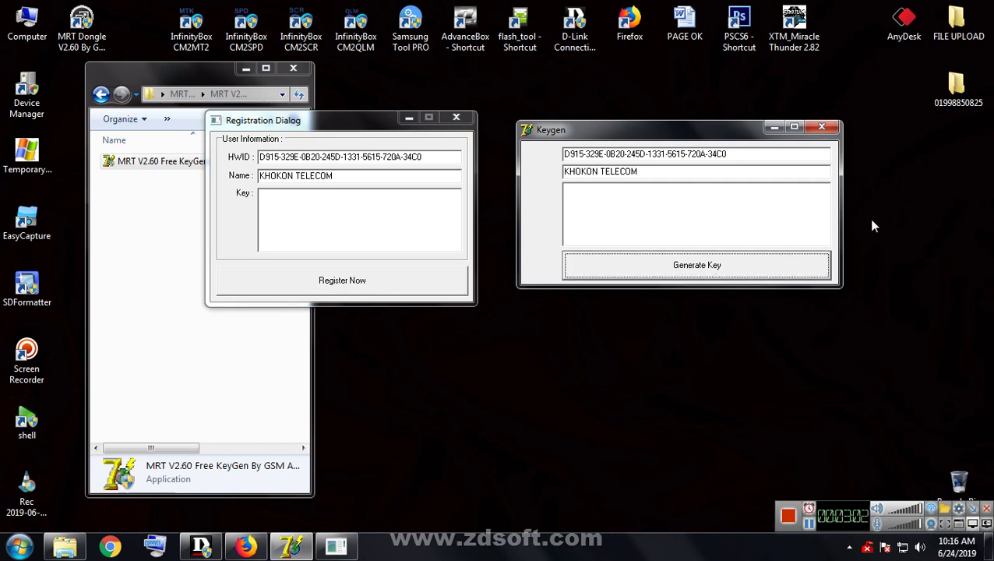
pyautogui.moveTo(794, 215); pyautogui.dragTo(499, 187)
pyautogui.click(798, 226)
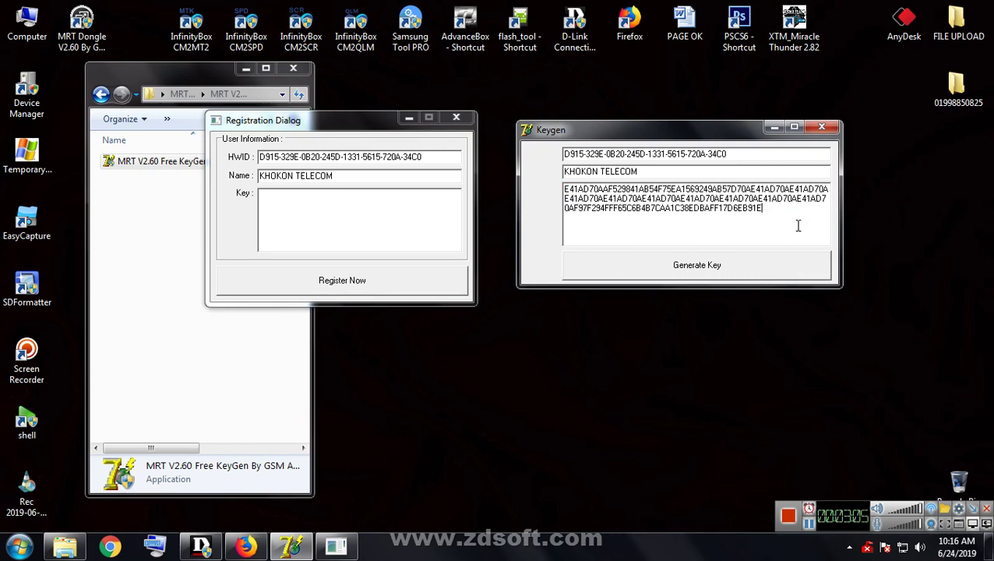
pyautogui.moveTo(785, 221); pyautogui.dragTo(542, 180)
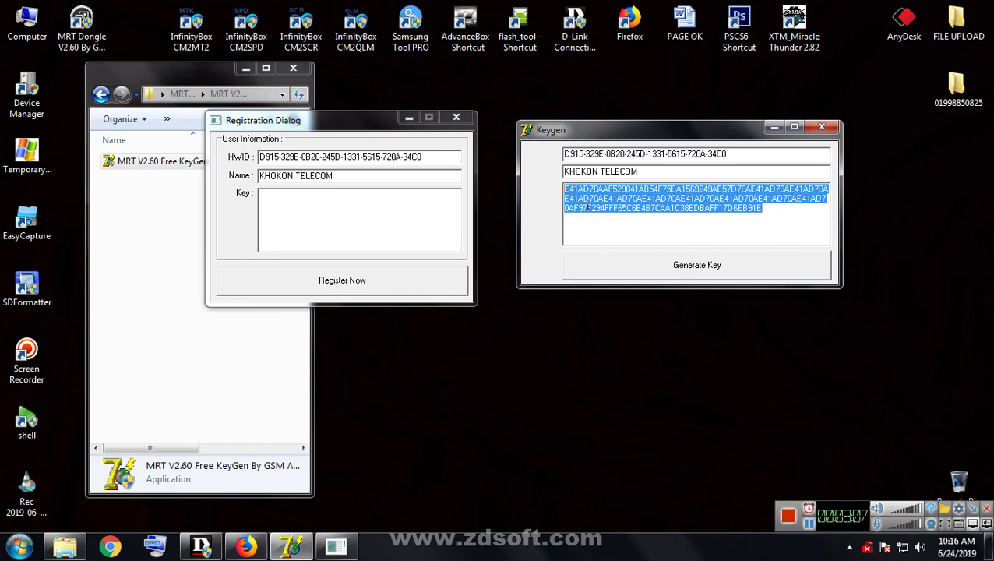
pyautogui.rightClick(598, 201)
pyautogui.click(632, 248)
# - Paste the generated licence key into the Registration Dialog's Key field and submit the registration
pyautogui.click(271, 205)
pyautogui.rightClick(285, 200)
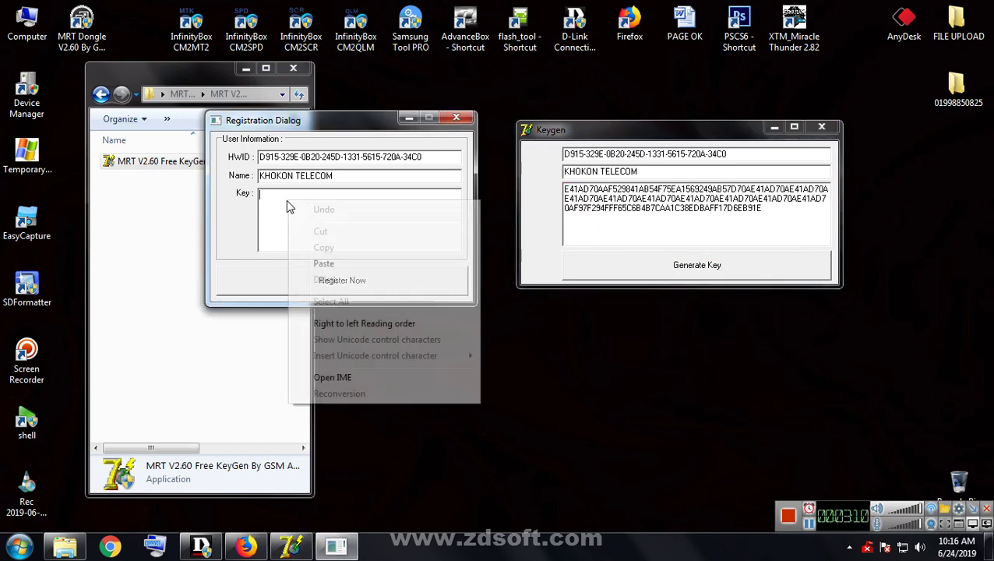
pyautogui.click(338, 267)
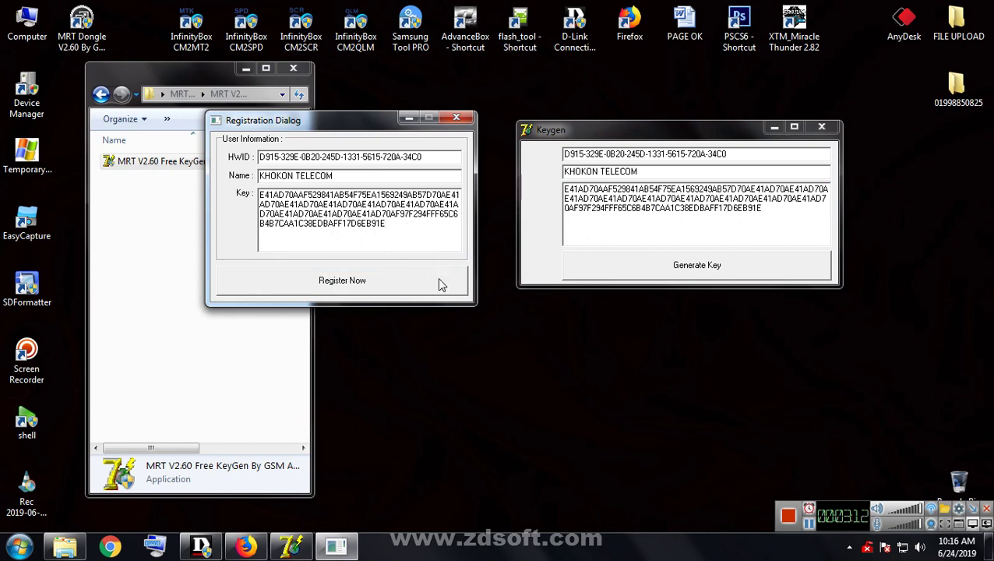
pyautogui.click(349, 287)
pyautogui.click(505, 305)
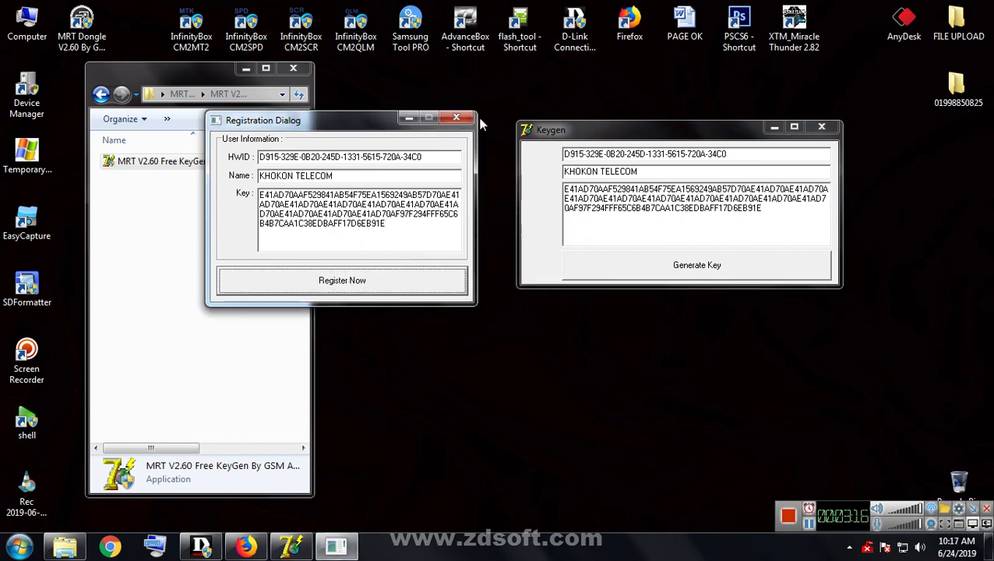
# - Close the Registration Dialog, the Keygen and the KeyGen folder window, and refresh the desktop
pyautogui.click(456, 118)
pyautogui.click(821, 126)
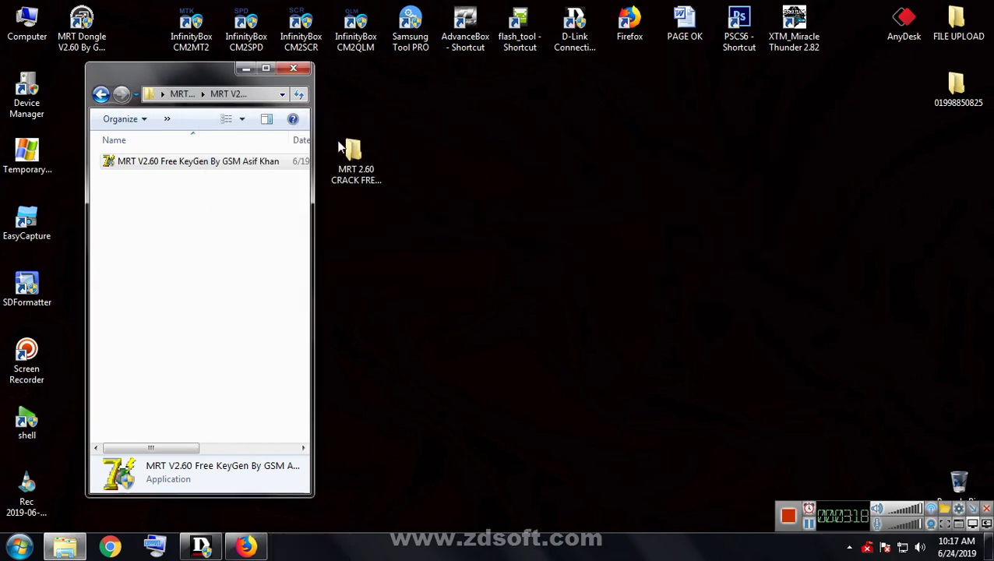
pyautogui.click(293, 69)
pyautogui.rightClick(121, 128)
pyautogui.click(155, 168)
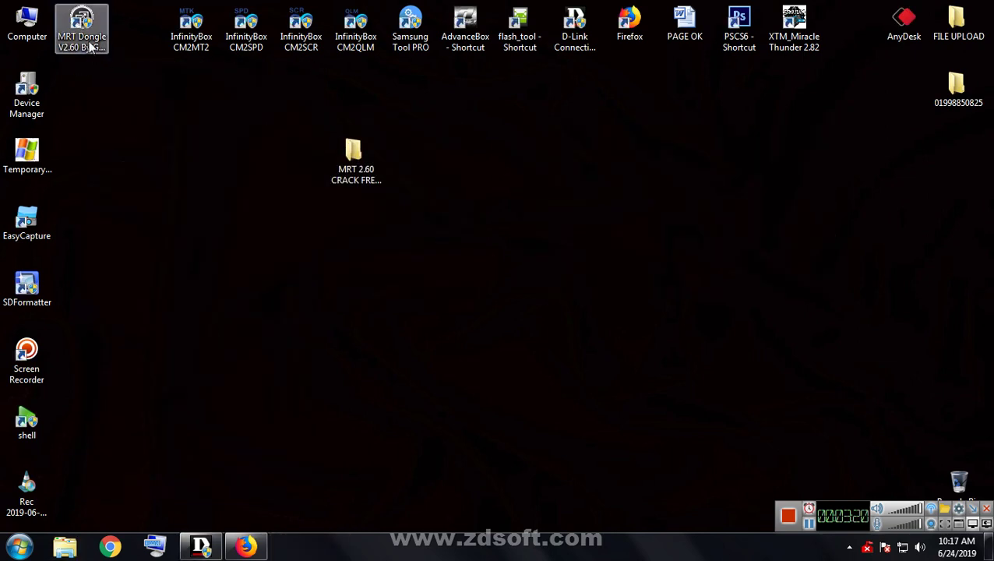
# - Launch MRT Dongle V2.60 from the desktop, dismiss its startup message and move its main window aside
pyautogui.click(84, 37)
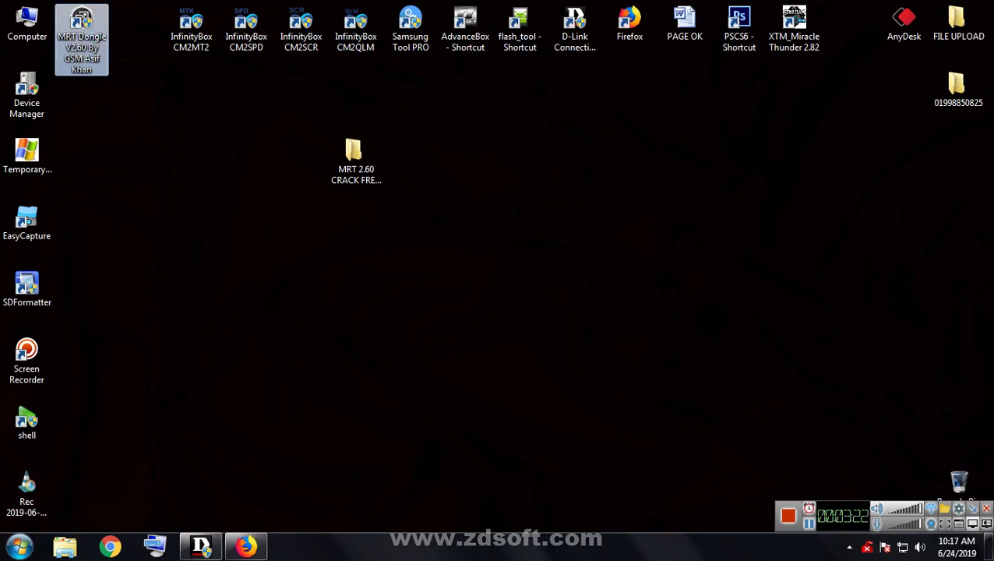
pyautogui.click(547, 309)
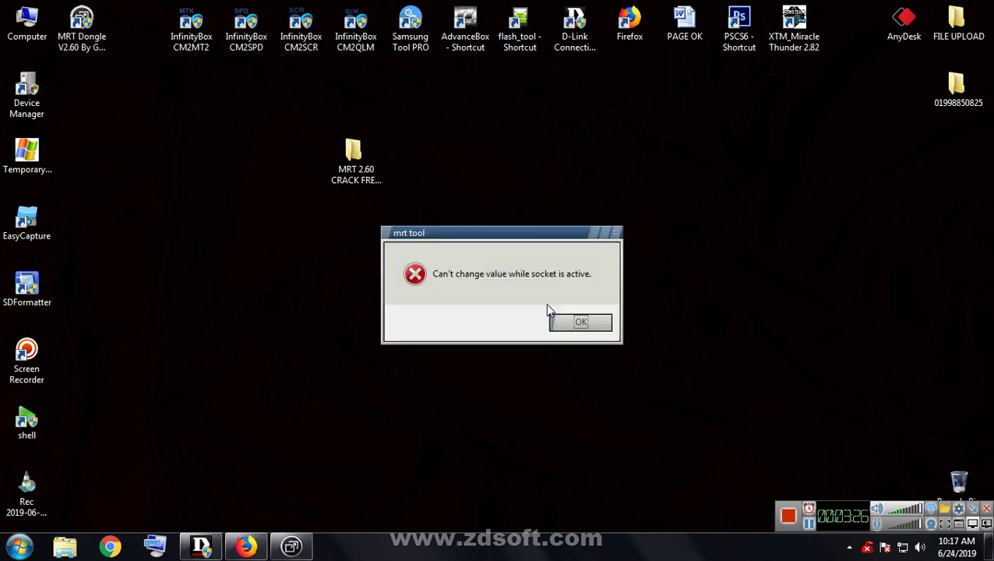
pyautogui.click(592, 327)
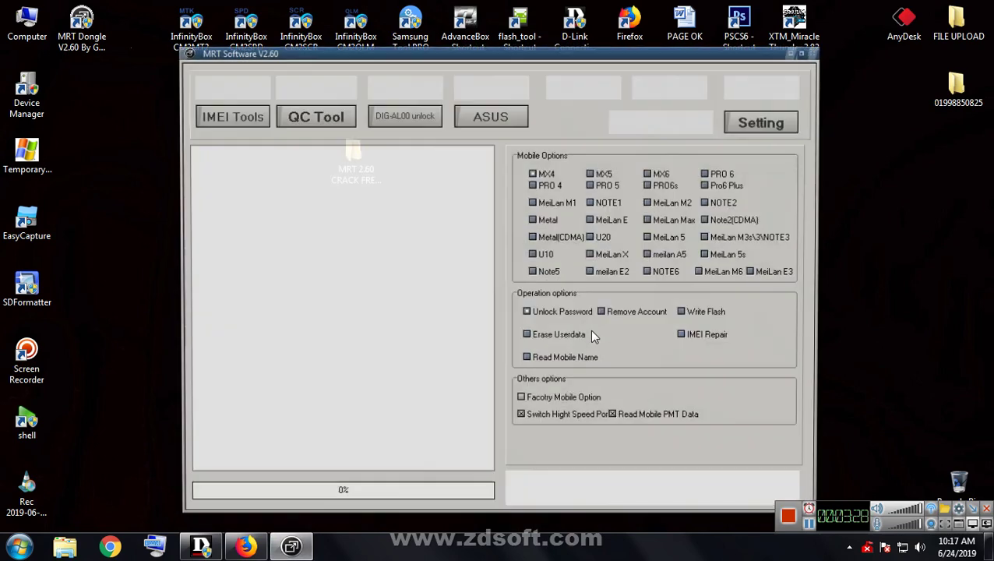
pyautogui.moveTo(459, 56); pyautogui.dragTo(403, 52)
pyautogui.rightClick(823, 179)
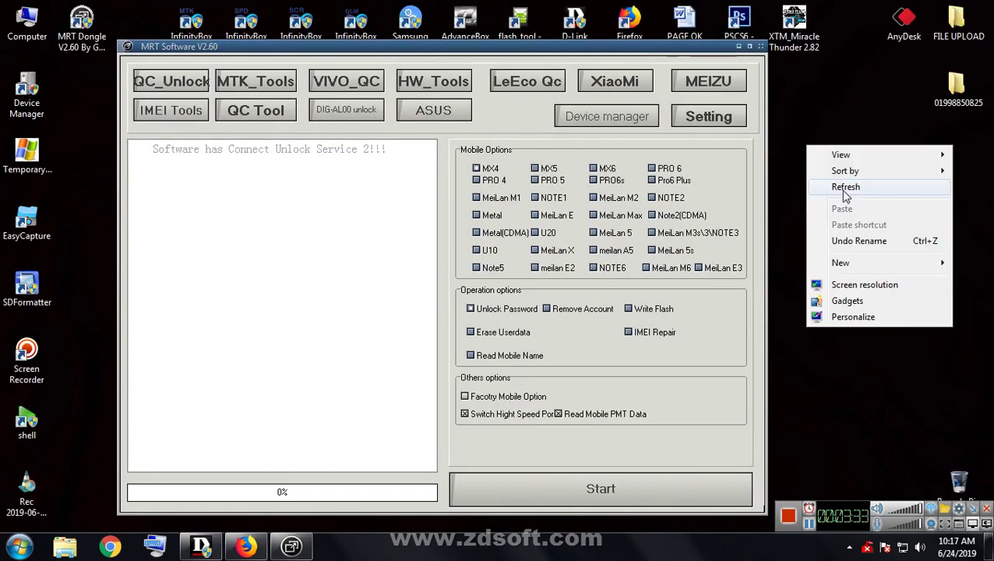
pyautogui.click(864, 221)
# - Examine the Qualcomm unlock options, the MTK and VIVO tool windows, and the XiaoMi device list
pyautogui.click(170, 81)
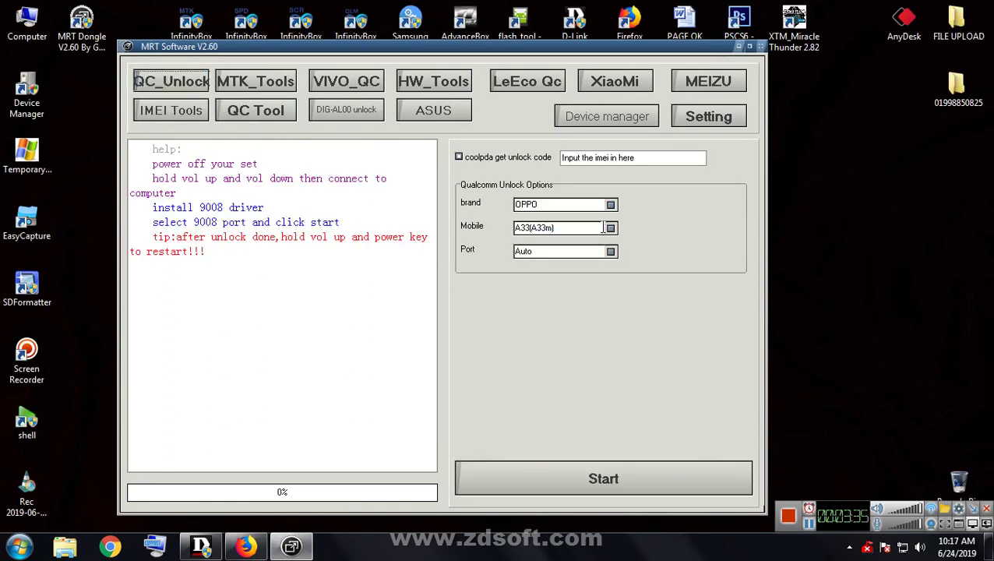
pyautogui.click(611, 205)
pyautogui.click(615, 208)
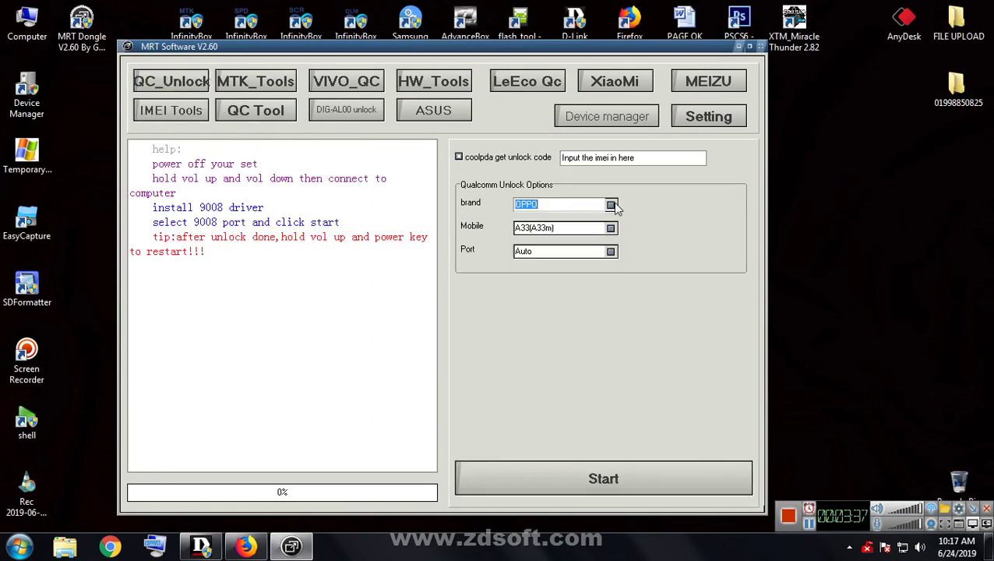
pyautogui.click(256, 90)
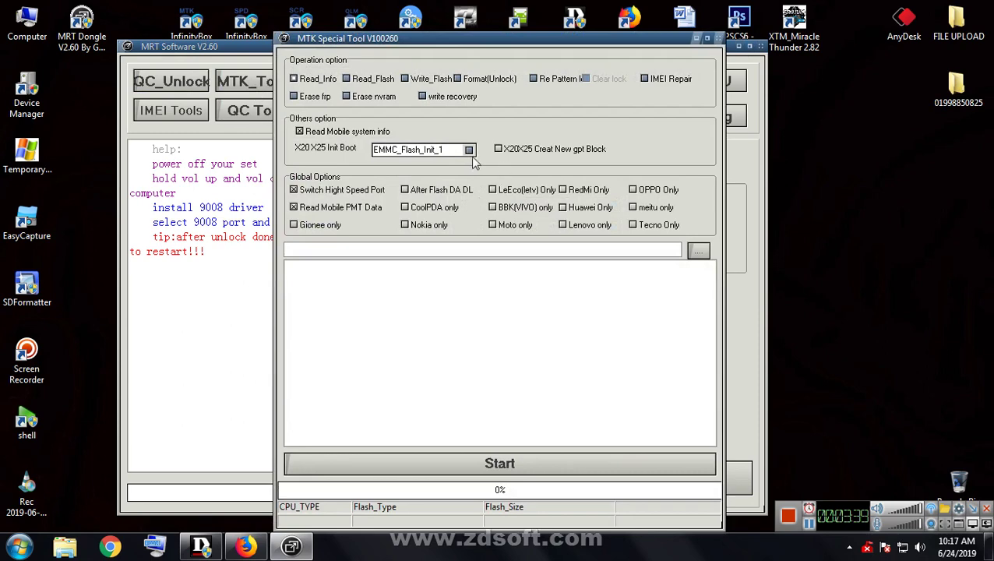
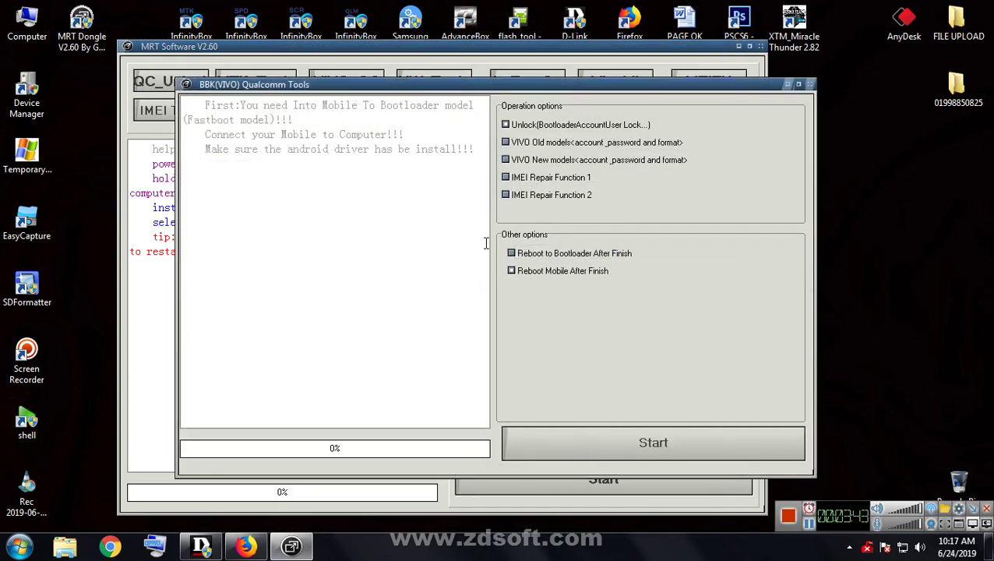
pyautogui.click(809, 84)
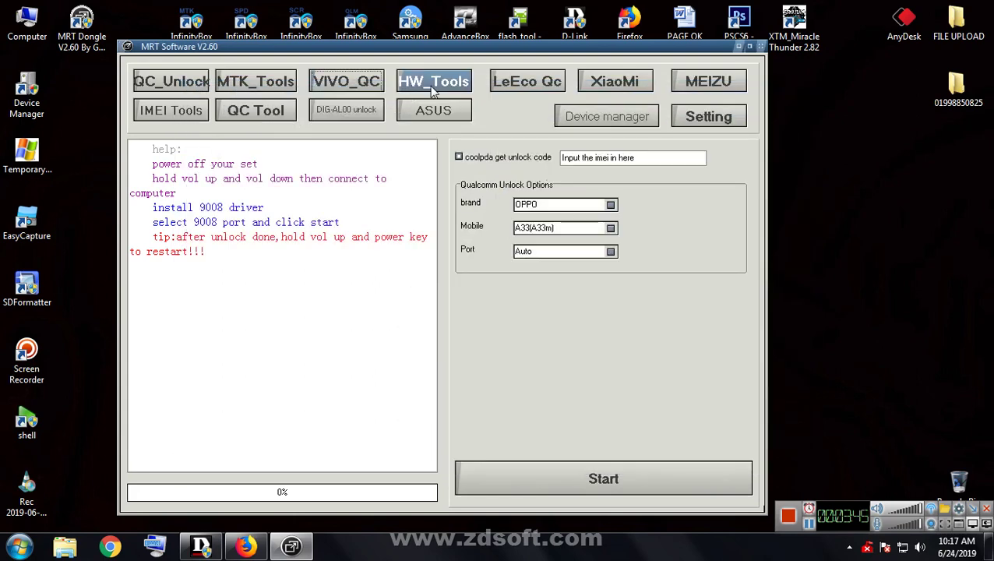
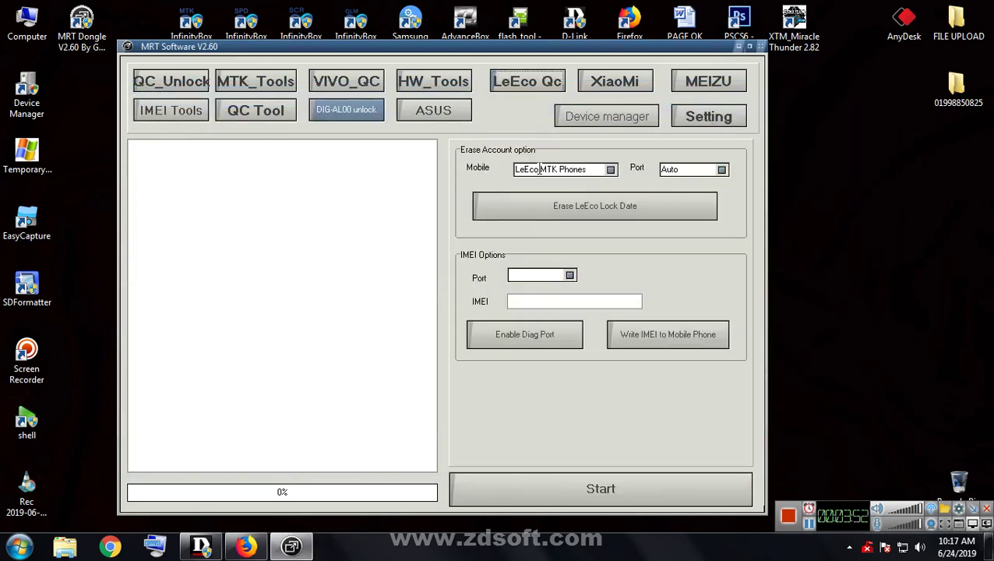
pyautogui.click(614, 81)
pyautogui.click(612, 246)
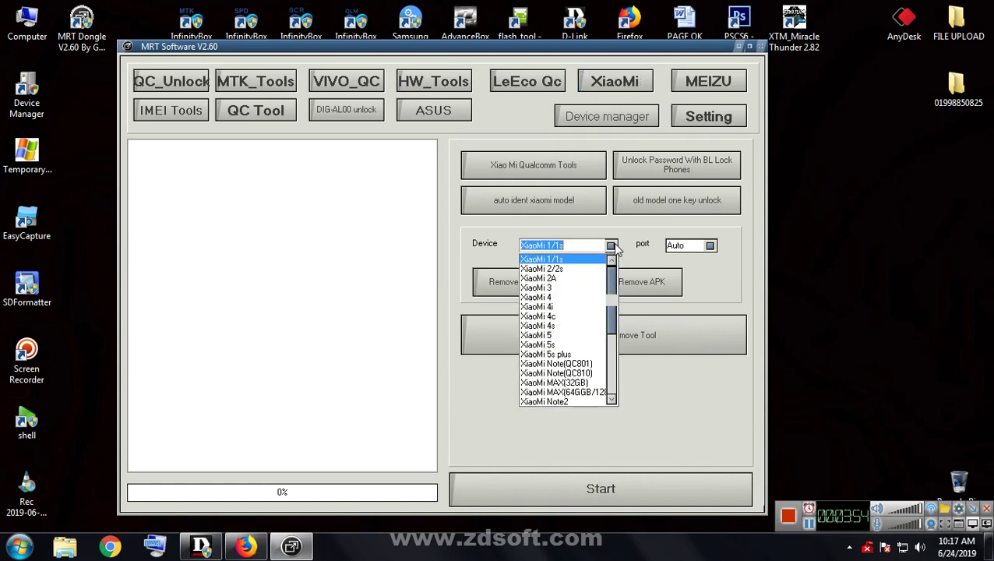
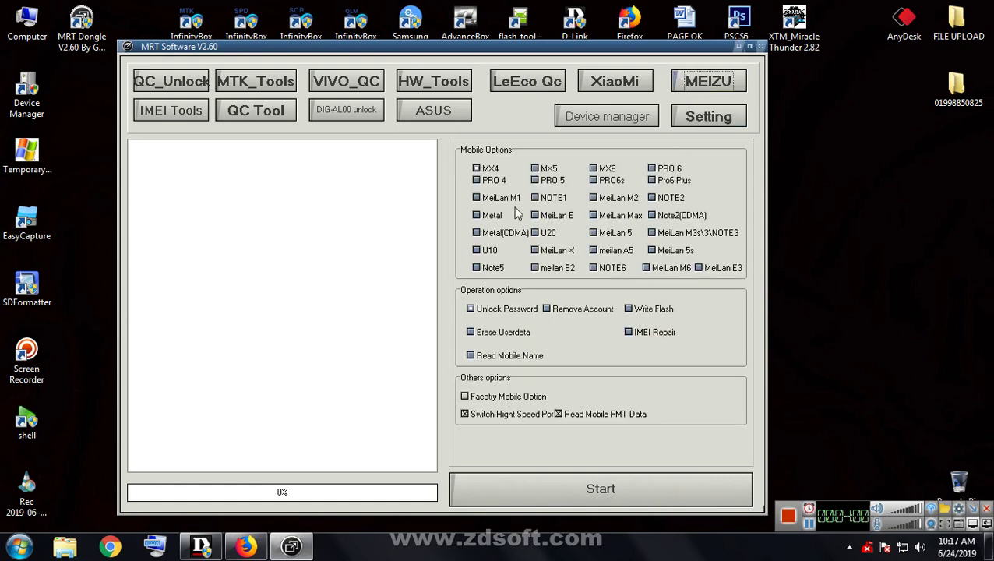
# - Look through the VIVO, OPPO, MTK and Qualcomm IMEI pages, the QC Tool options and the service selection setting
pyautogui.click(171, 110)
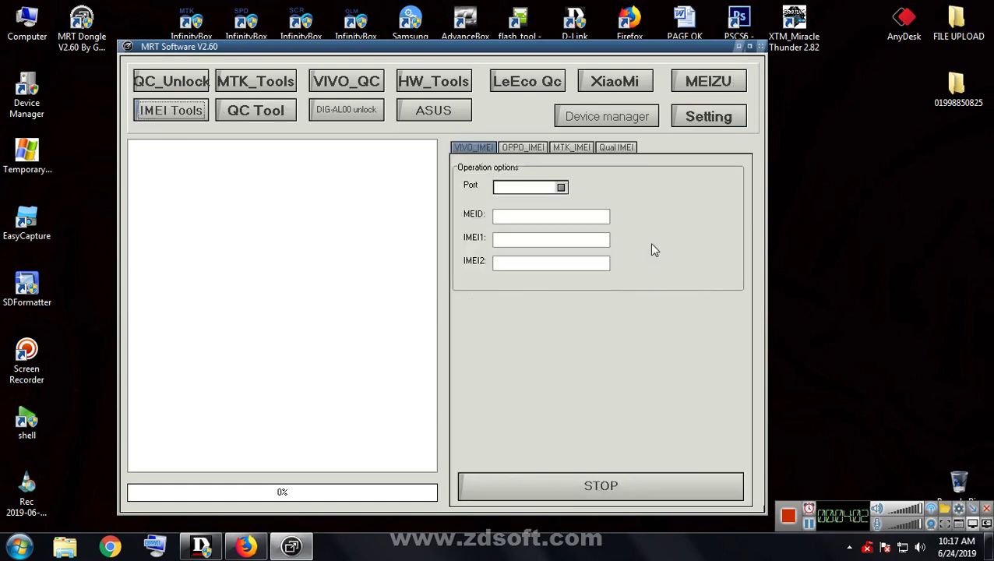
pyautogui.click(528, 148)
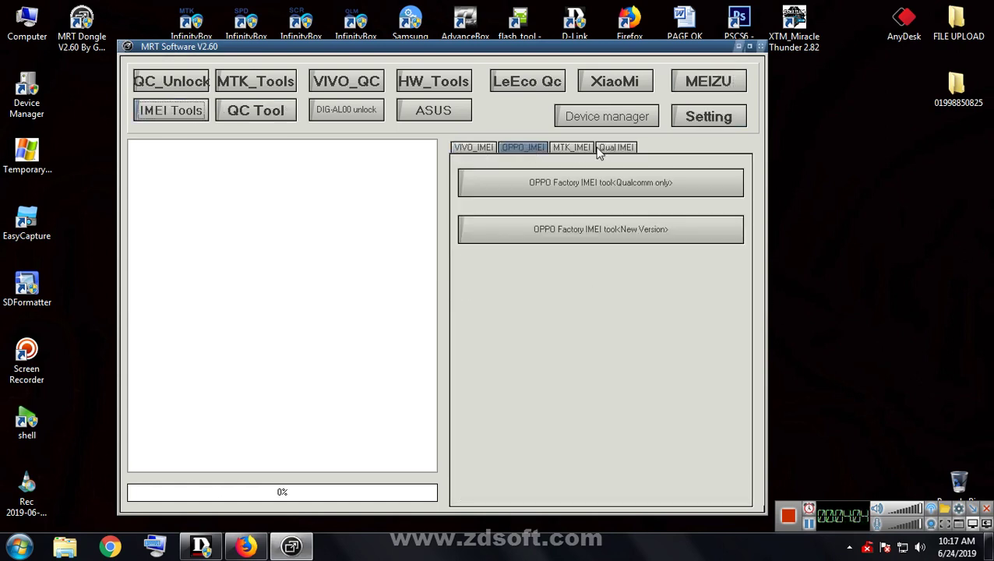
pyautogui.click(588, 147)
pyautogui.click(615, 148)
pyautogui.click(256, 110)
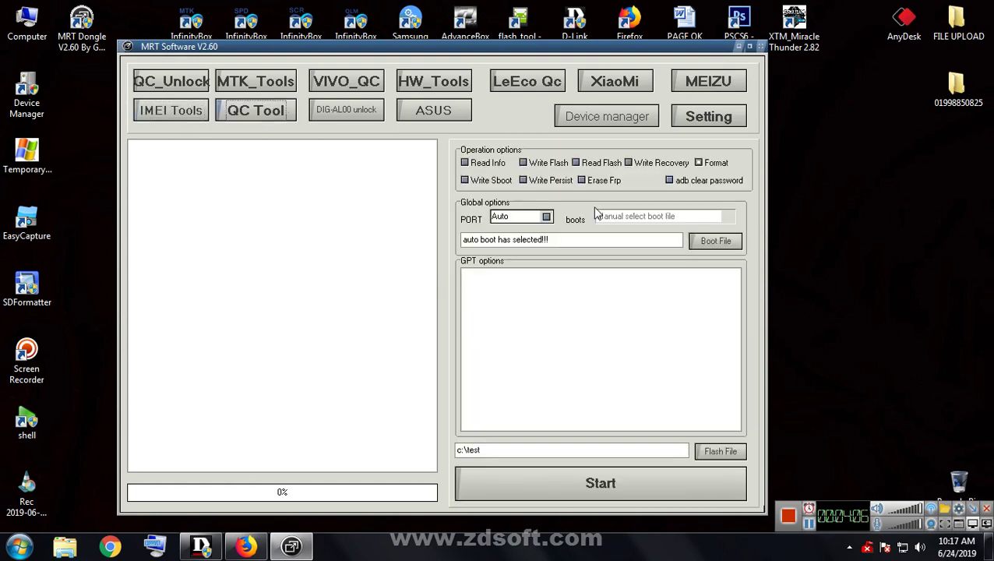
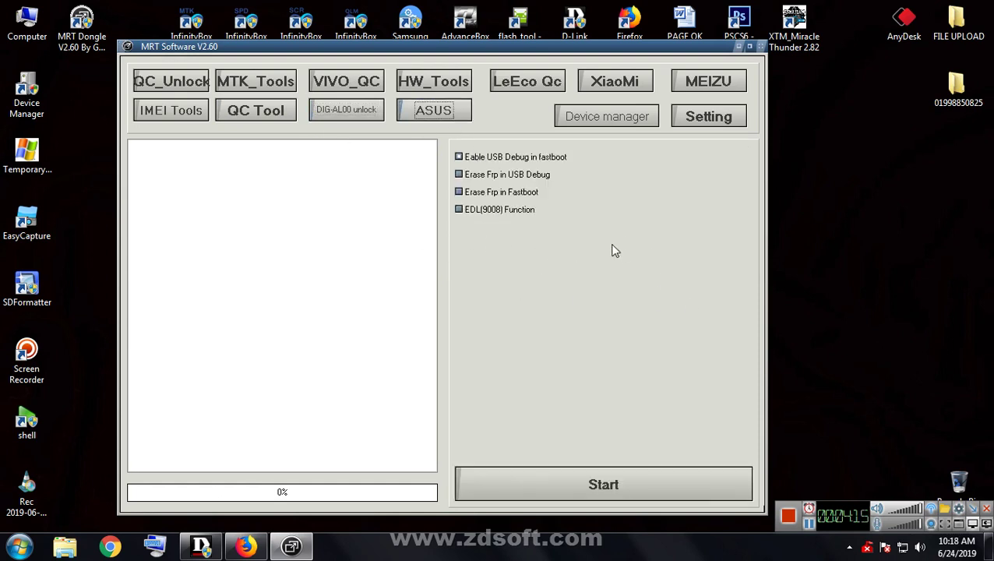
pyautogui.click(717, 123)
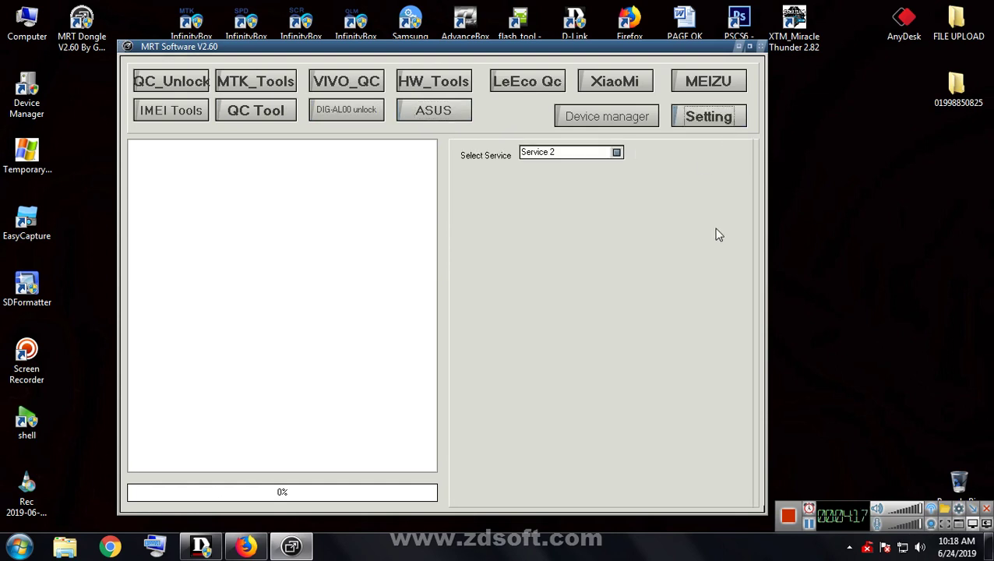
pyautogui.click(617, 153)
pyautogui.click(686, 272)
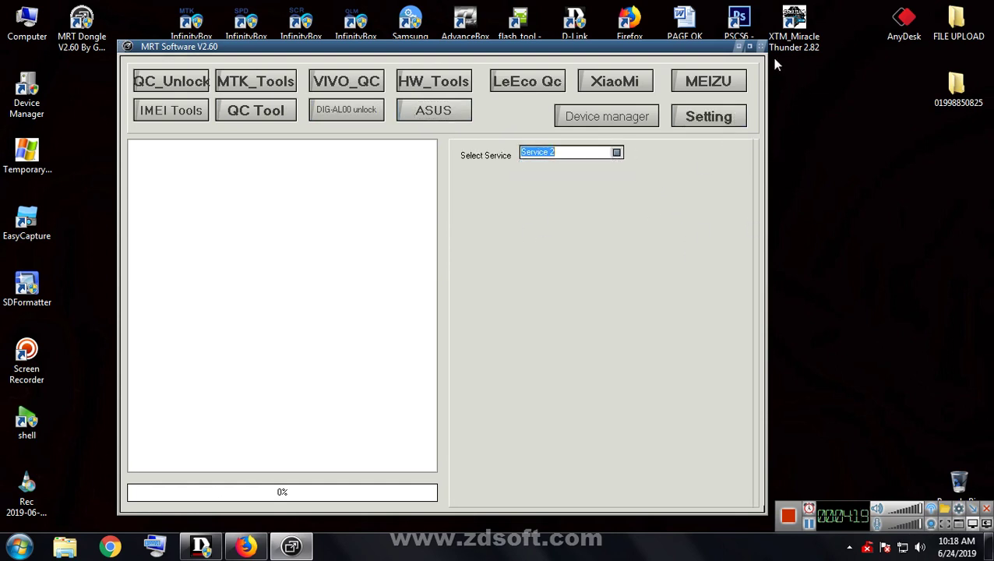
pyautogui.rightClick(817, 135)
pyautogui.click(855, 176)
pyautogui.rightClick(812, 100)
pyautogui.click(827, 140)
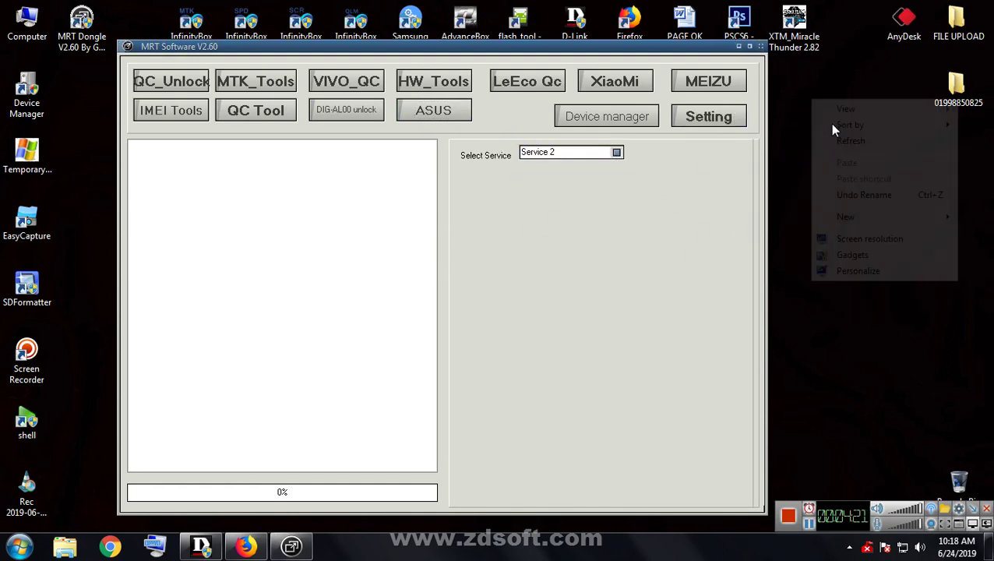
pyautogui.rightClick(821, 96)
pyautogui.click(851, 139)
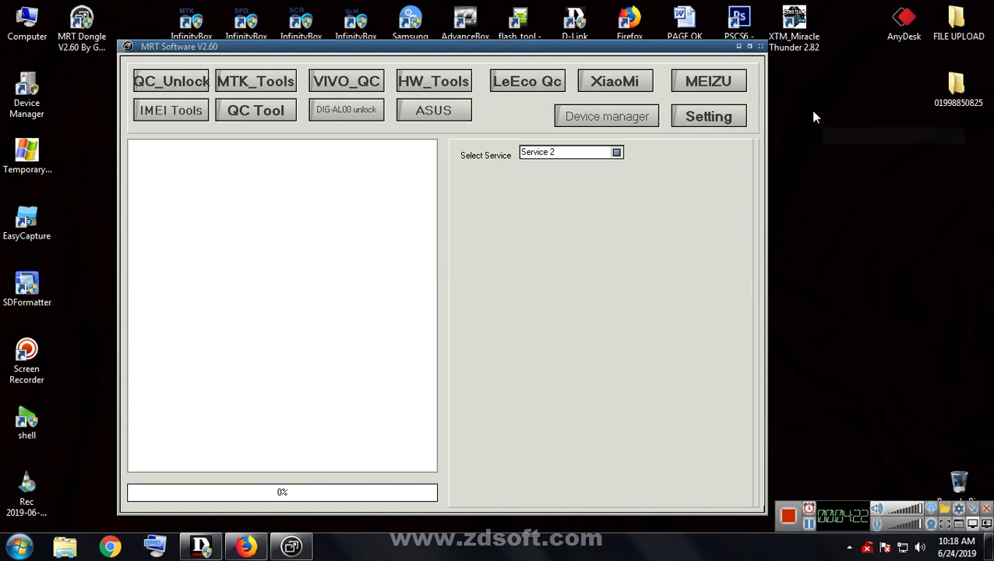
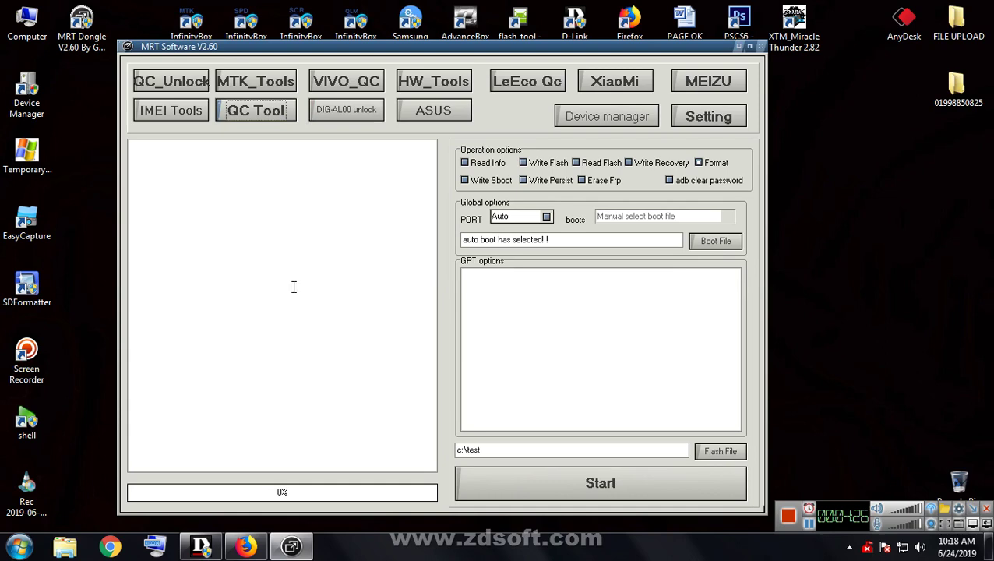
pyautogui.rightClick(807, 162)
pyautogui.click(841, 205)
pyautogui.rightClick(802, 149)
pyautogui.click(837, 195)
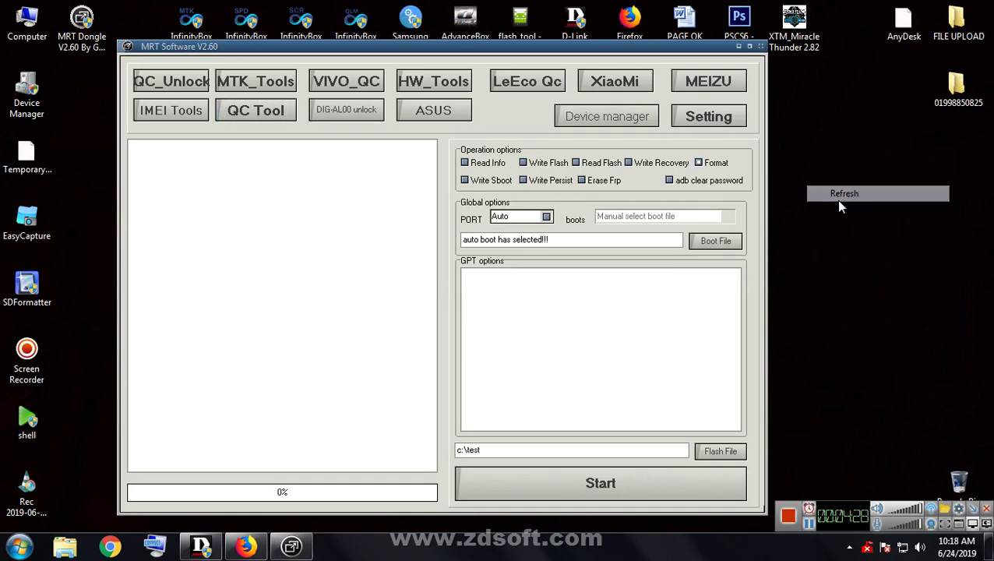
# - Close MRT Software V2.60, relaunch it from the desktop and dismiss its startup error message
pyautogui.click(760, 47)
pyautogui.doubleClick(81, 33)
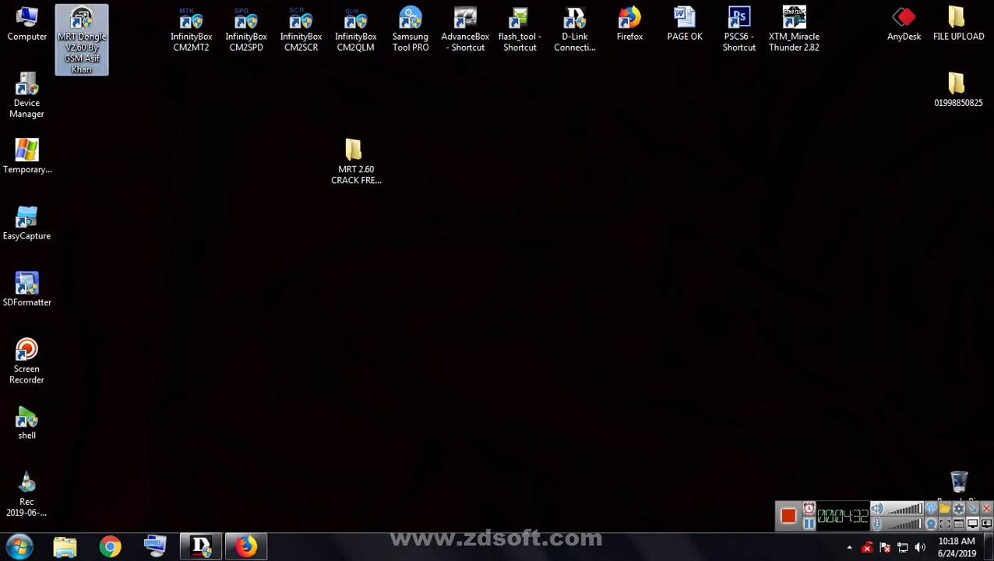
pyautogui.click(582, 304)
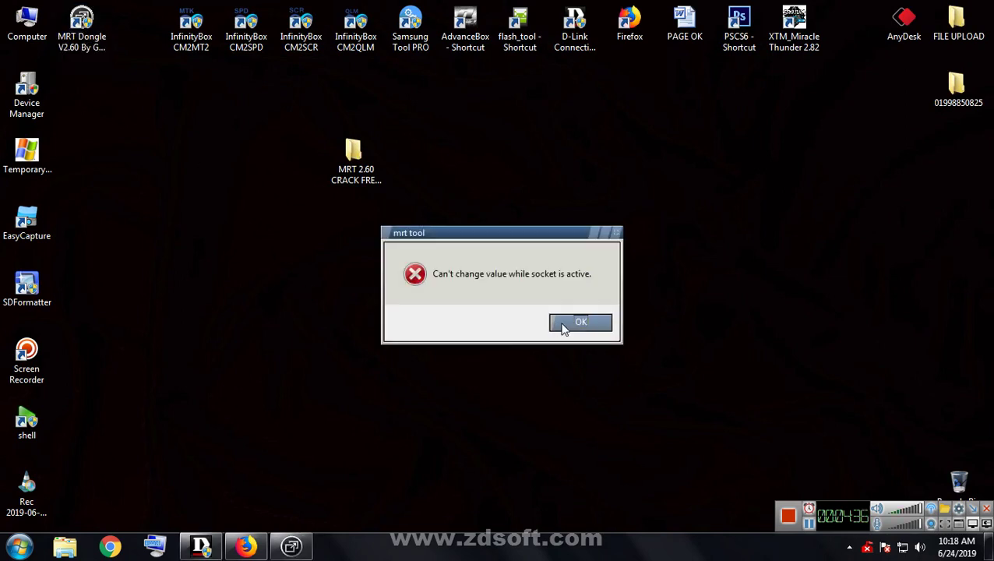
pyautogui.click(567, 323)
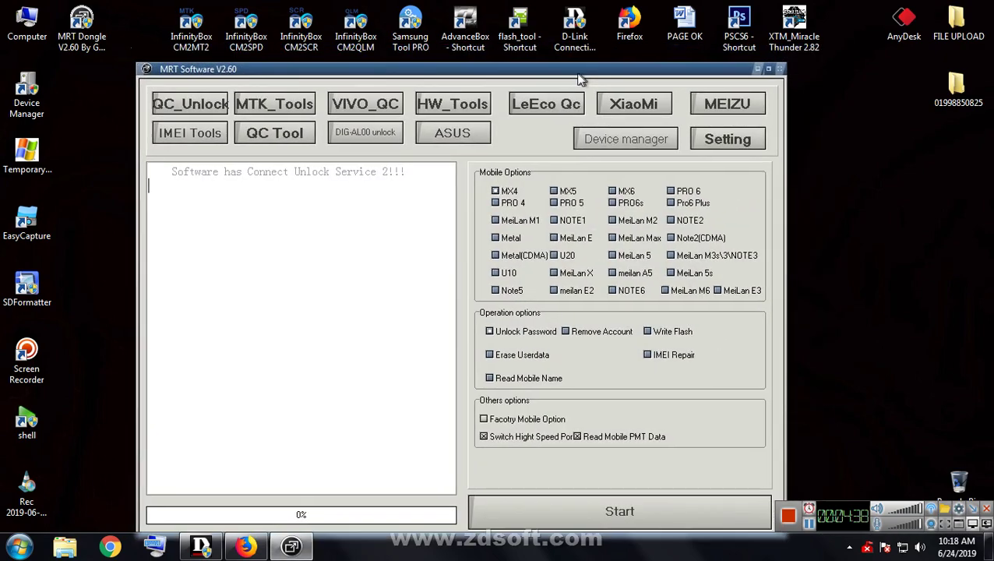
pyautogui.rightClick(816, 101)
pyautogui.click(861, 138)
pyautogui.rightClick(839, 81)
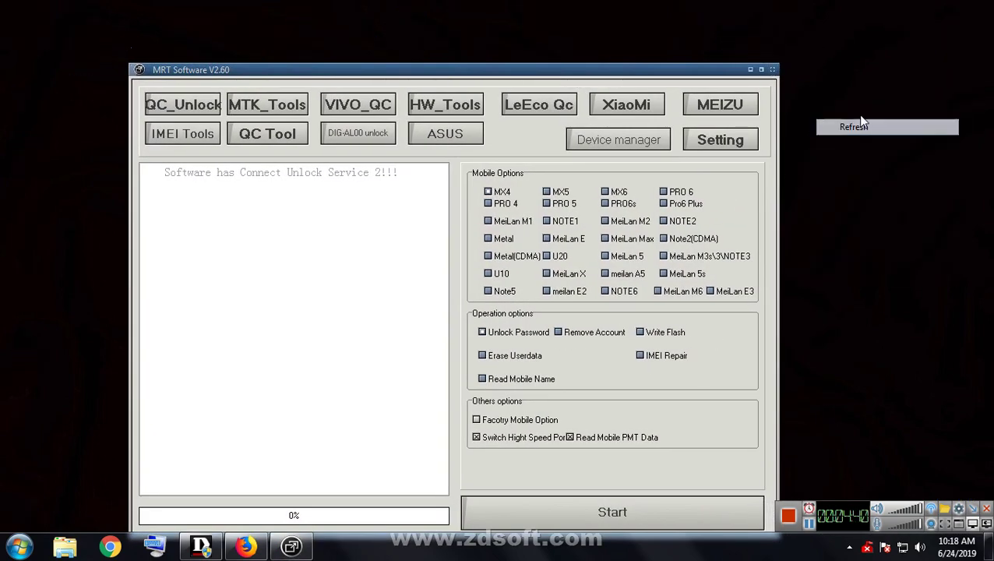
pyautogui.click(878, 122)
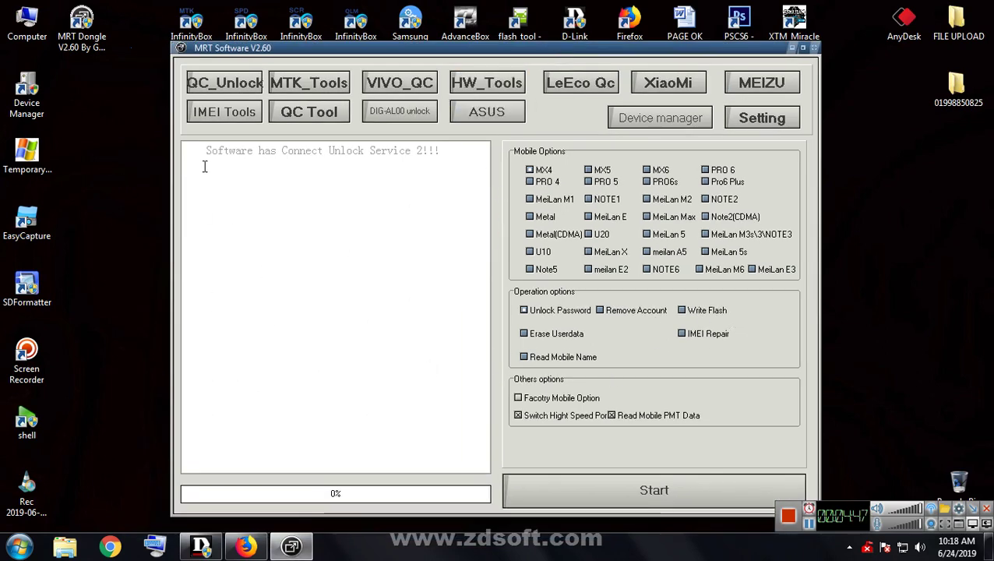
pyautogui.rightClick(87, 122)
pyautogui.click(133, 166)
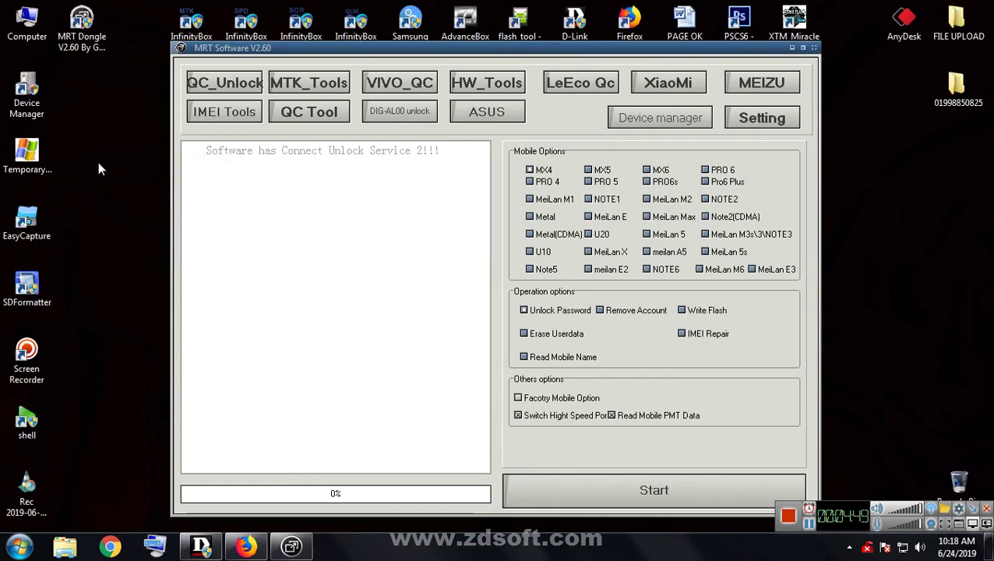
pyautogui.rightClick(98, 161)
pyautogui.click(137, 204)
# - Restart MRT Dongle V2.60 once more to check its launch, dismiss the startup message and close the program
pyautogui.click(813, 48)
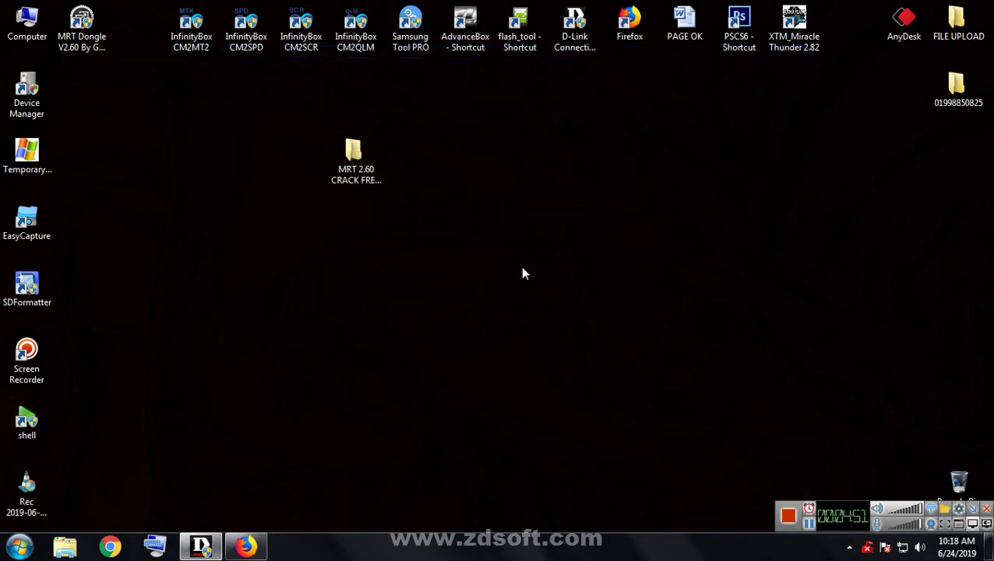
pyautogui.rightClick(230, 193)
pyautogui.click(282, 235)
pyautogui.doubleClick(81, 29)
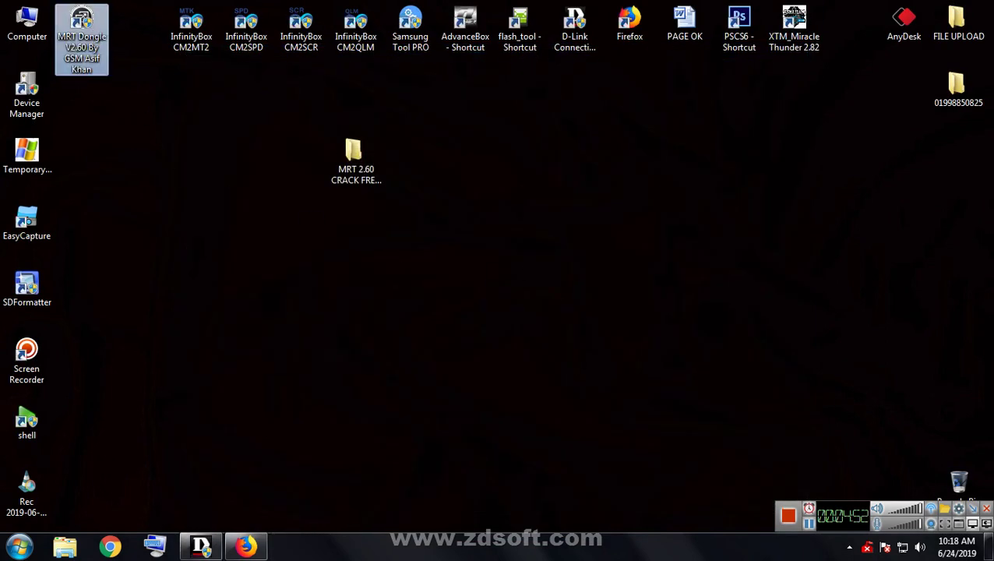
pyautogui.click(560, 343)
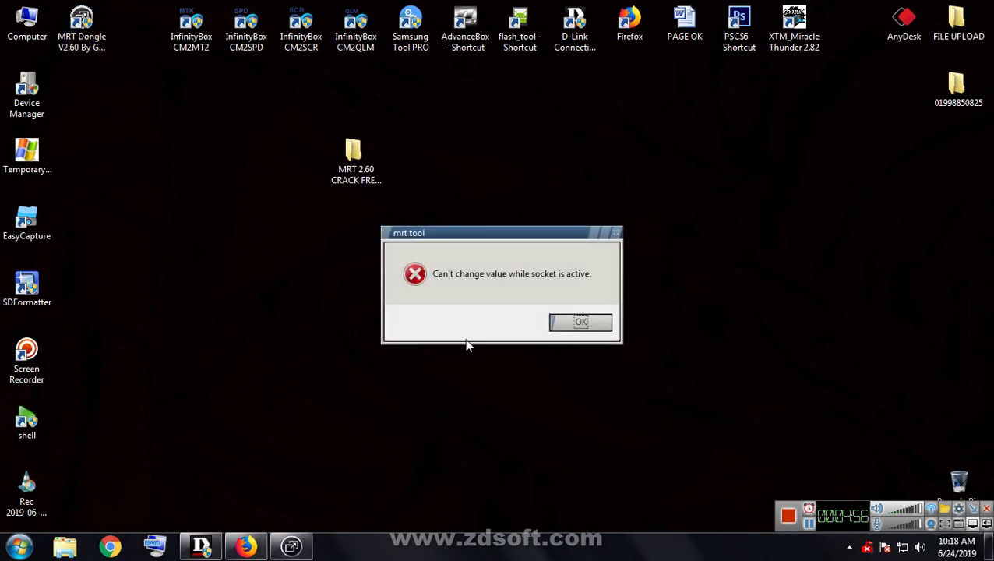
pyautogui.click(594, 325)
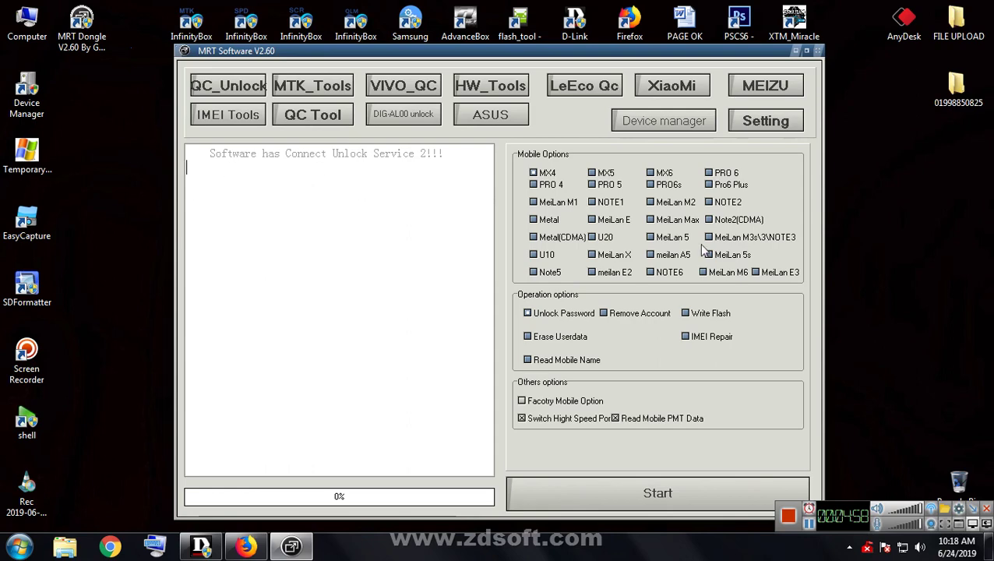
pyautogui.click(817, 51)
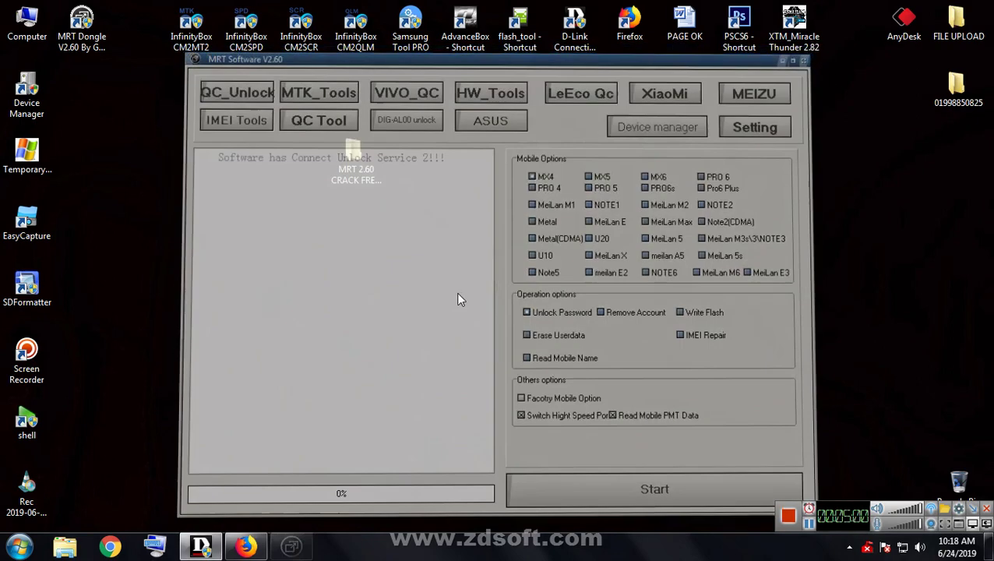
# - Create a new text document on the desktop, open it in Notepad and write "PLEASE SUBCRIBE MY CHANNEL"
pyautogui.rightClick(224, 213)
pyautogui.moveTo(265, 330)
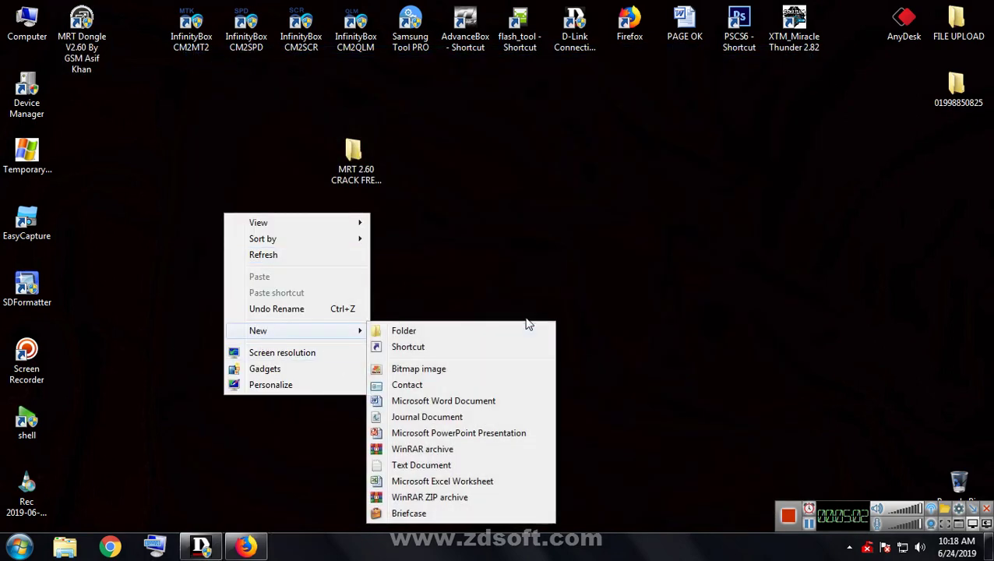
pyautogui.click(417, 466)
pyautogui.click(302, 260)
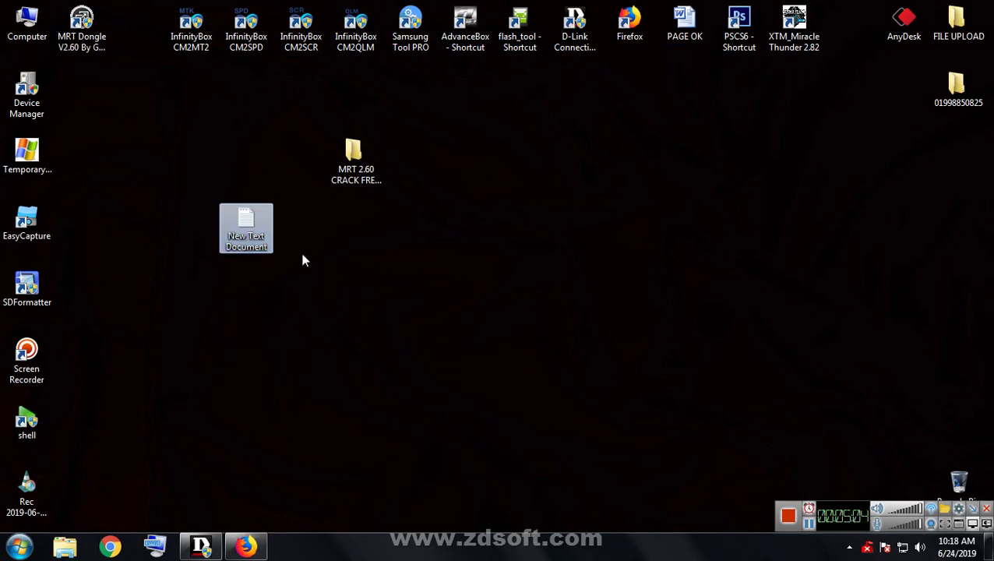
pyautogui.doubleClick(248, 242)
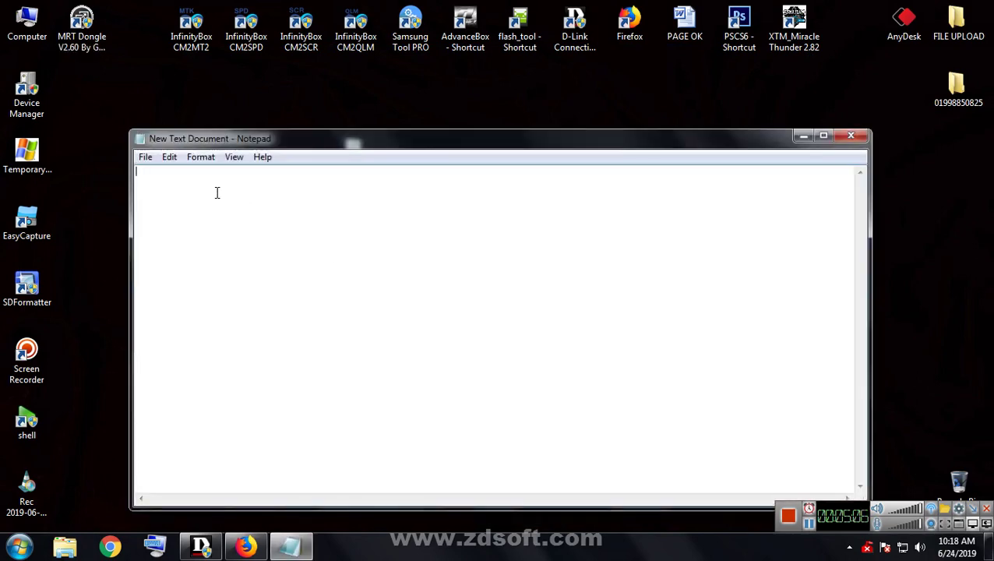
pyautogui.write('PLEASE SUBCRIBE MY')
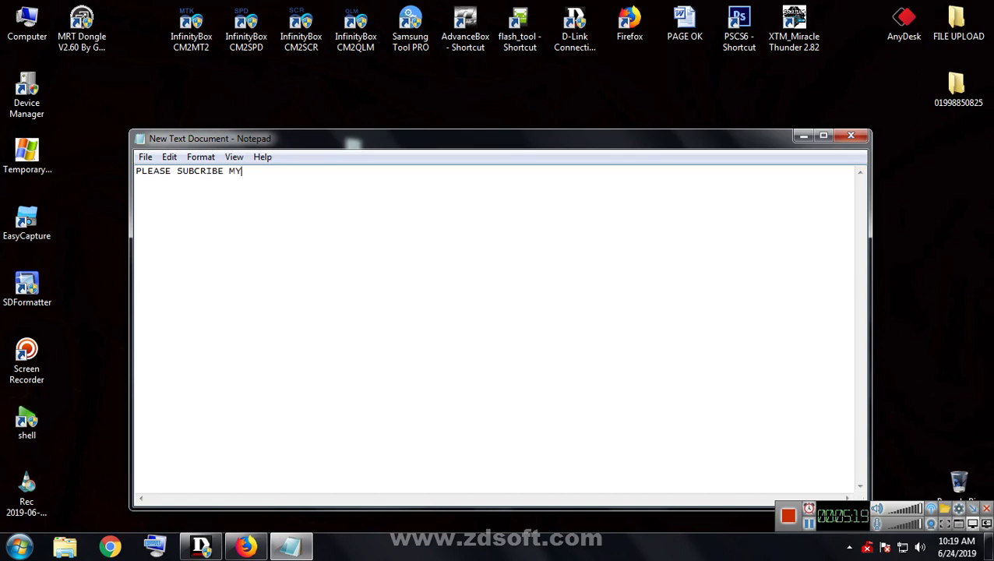
pyautogui.write('CHANNEL')
# - Set the Notepad font size to 20
pyautogui.moveTo(343, 180); pyautogui.dragTo(12, 159)
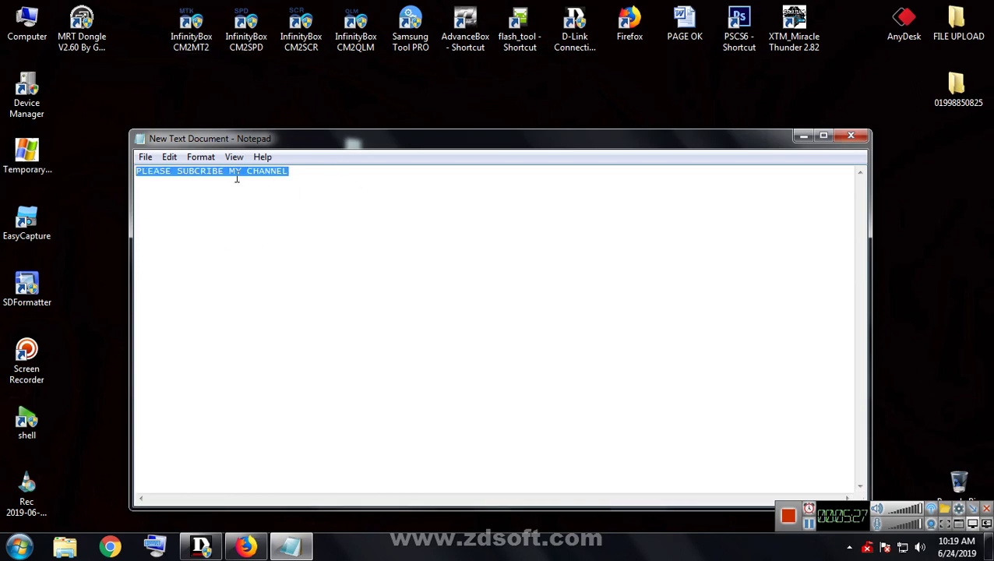
pyautogui.click(201, 158)
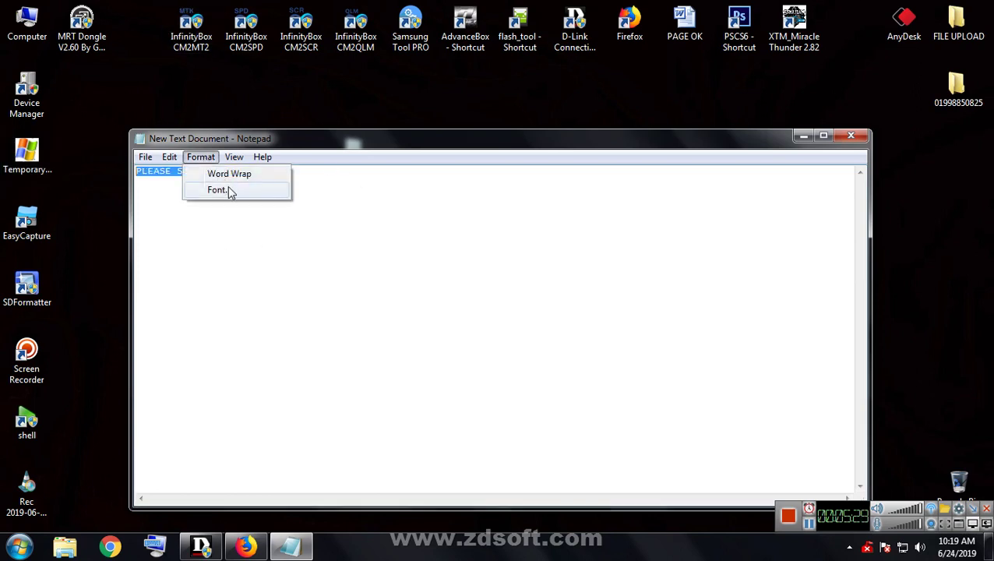
pyautogui.click(218, 190)
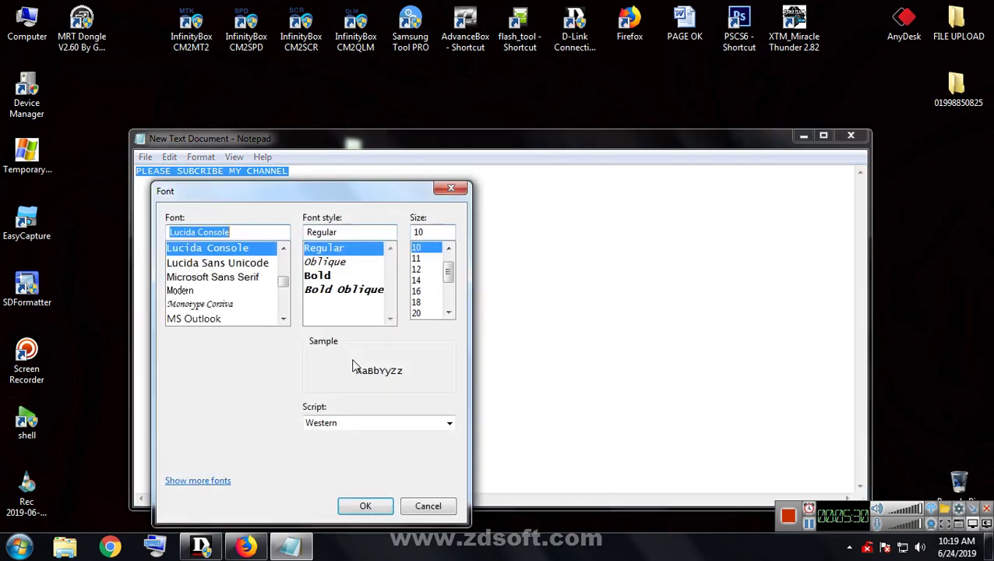
pyautogui.click(424, 312)
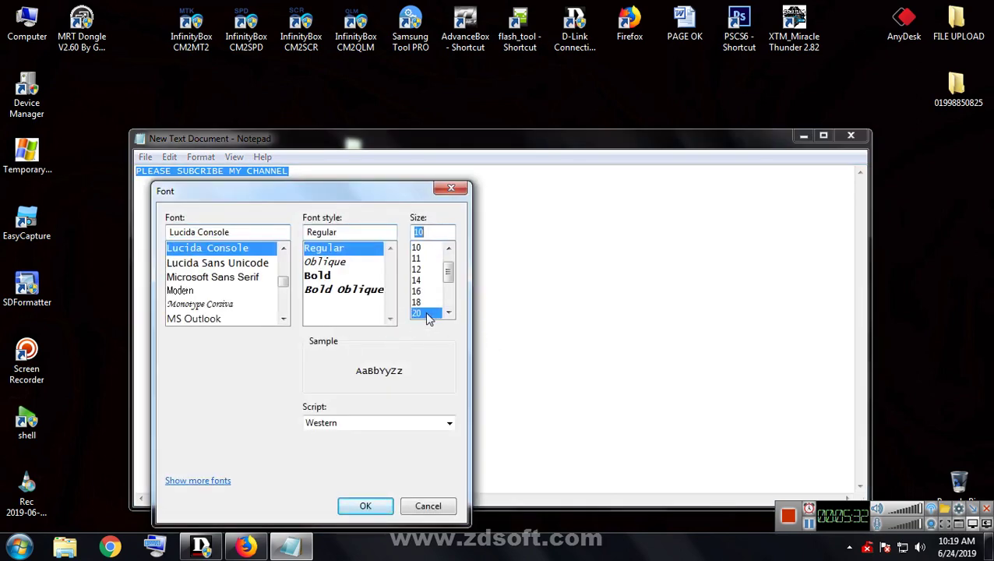
pyautogui.click(365, 506)
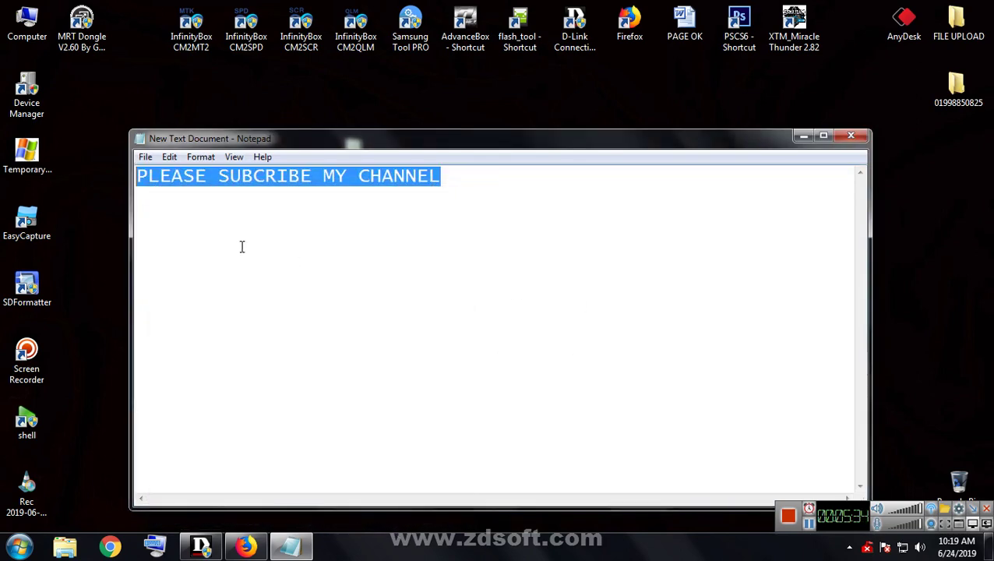
pyautogui.click(469, 196)
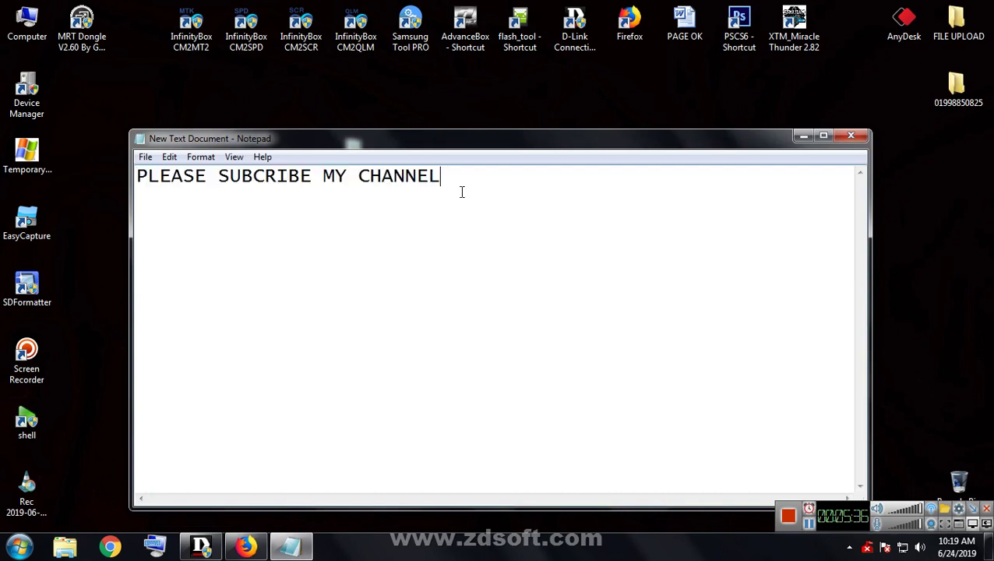
pyautogui.moveTo(465, 178); pyautogui.dragTo(116, 183)
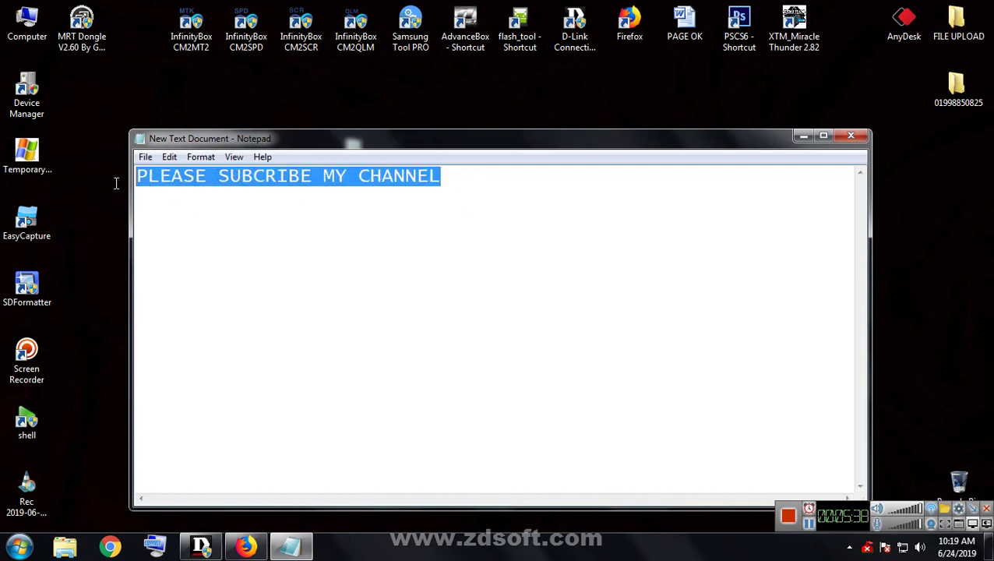
pyautogui.click(457, 190)
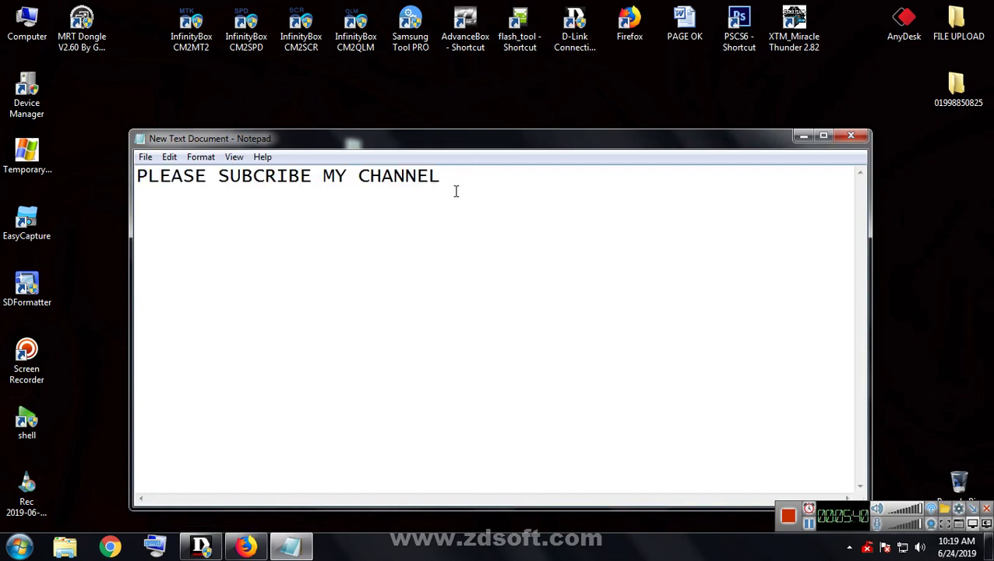
# - Add a second line reading "FOR NEXT VIDEO" below the subscribe message
pyautogui.press('Return')
pyautogui.write('FOR NE')
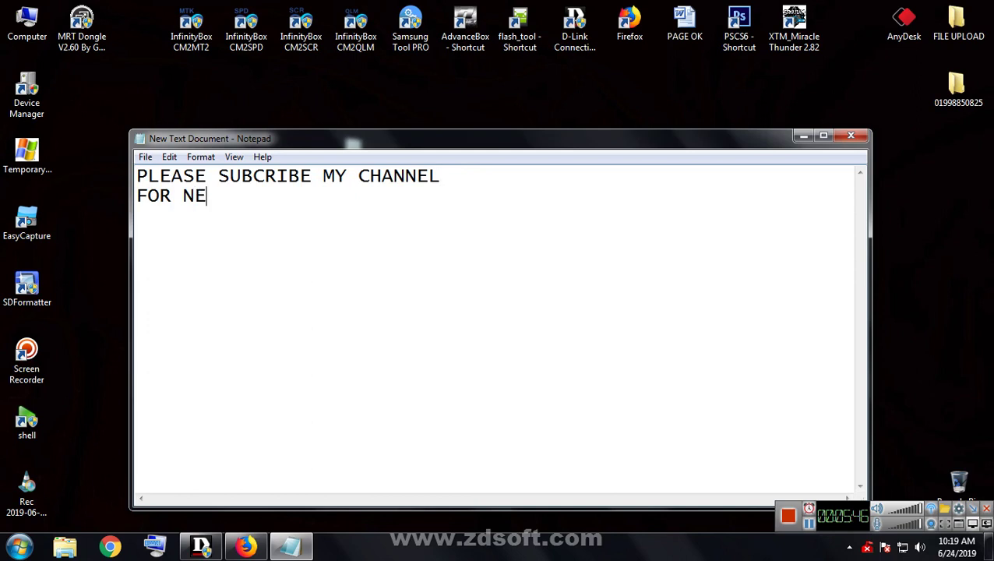
pyautogui.write('XT VID')
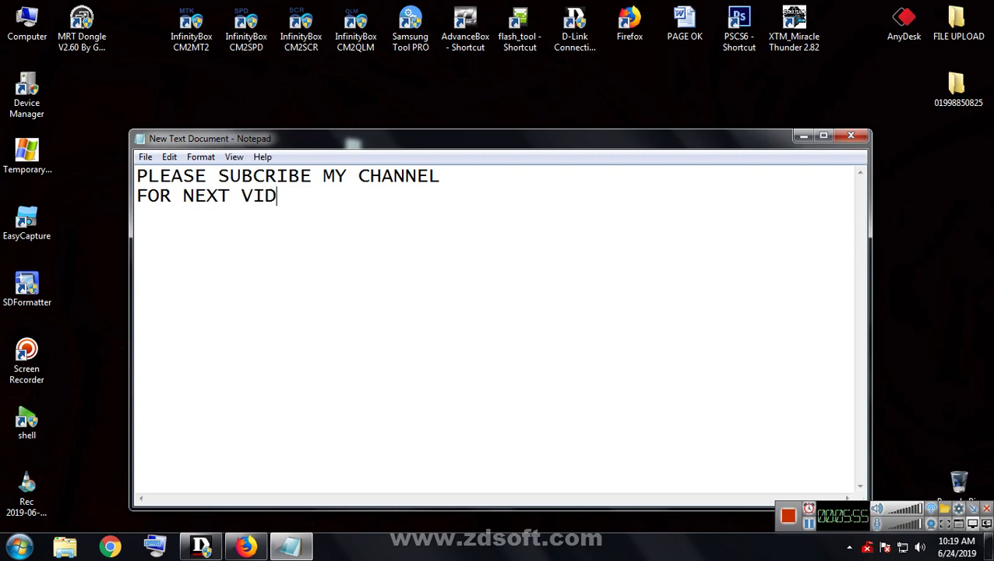
pyautogui.write('EO')
# - Replace the whole text of the note with "KHOKON TELECOM" and highlight it
pyautogui.hotkey('ctrl', 'a')
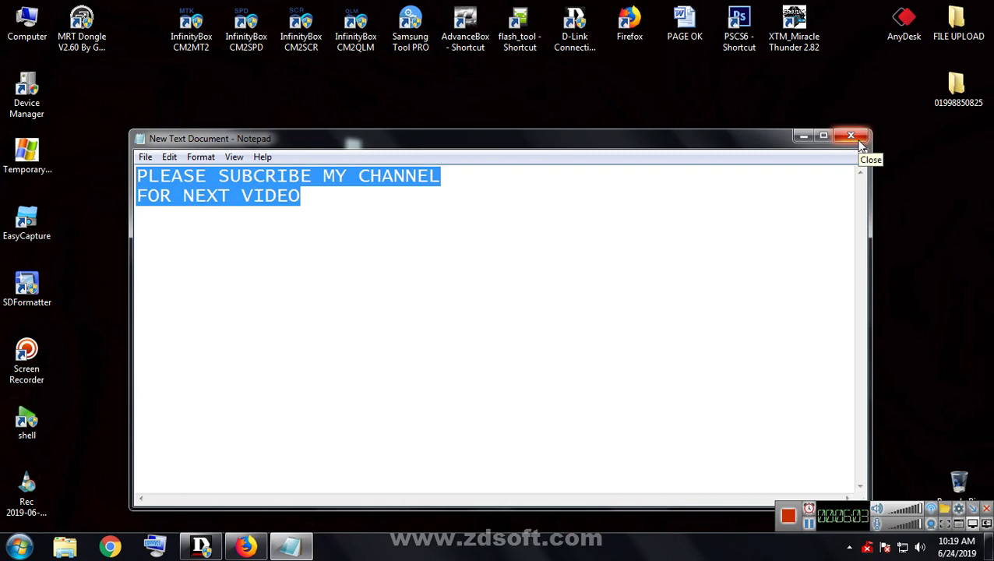
pyautogui.press('Delete')
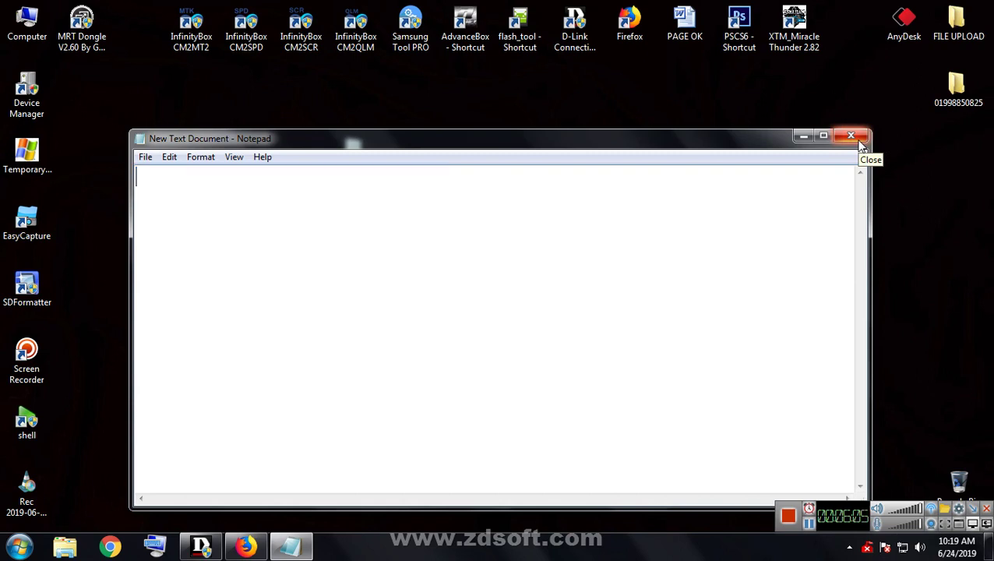
pyautogui.write('KHOKO')
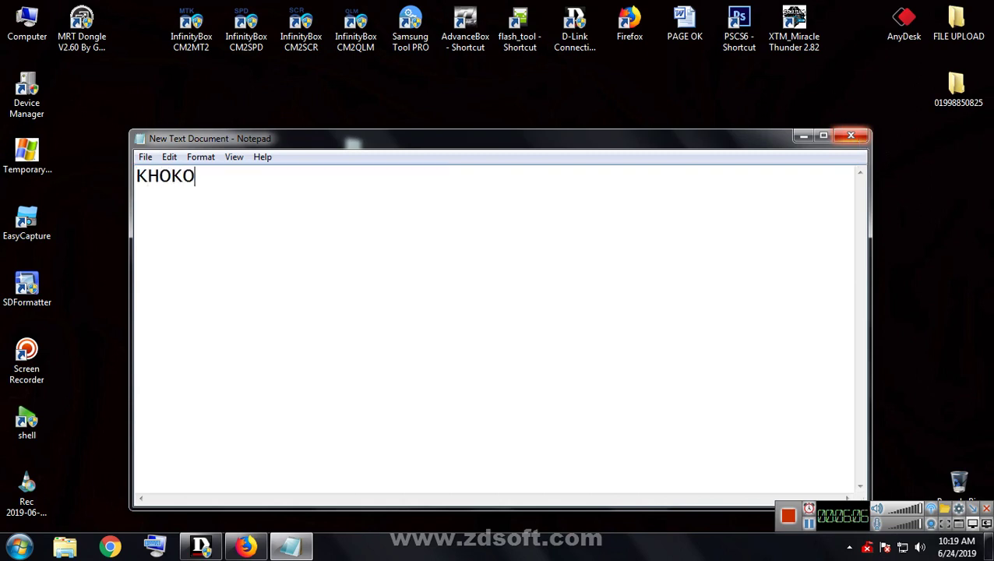
pyautogui.write('N TELE')
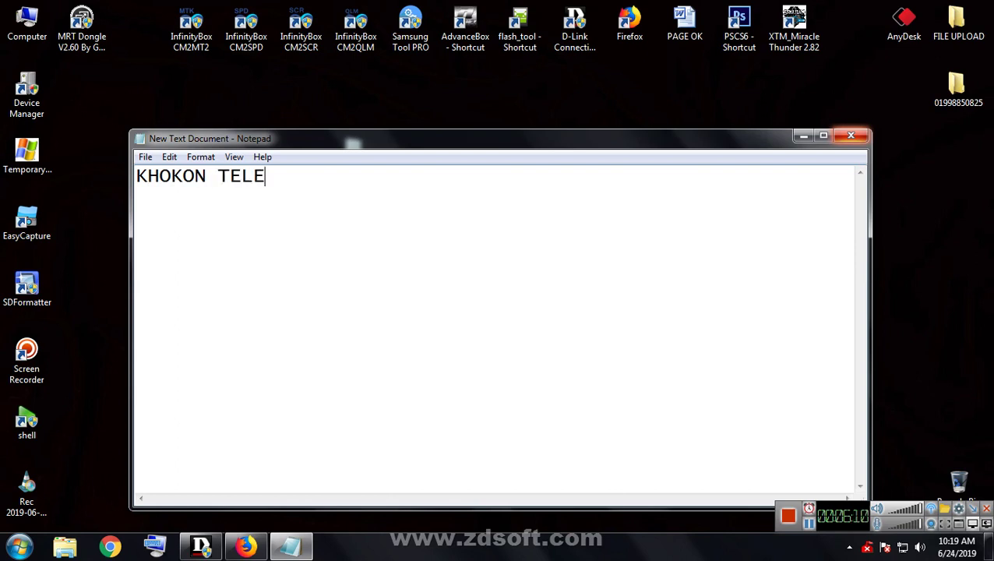
pyautogui.write('COM')
pyautogui.hotkey('ctrl', 'a')
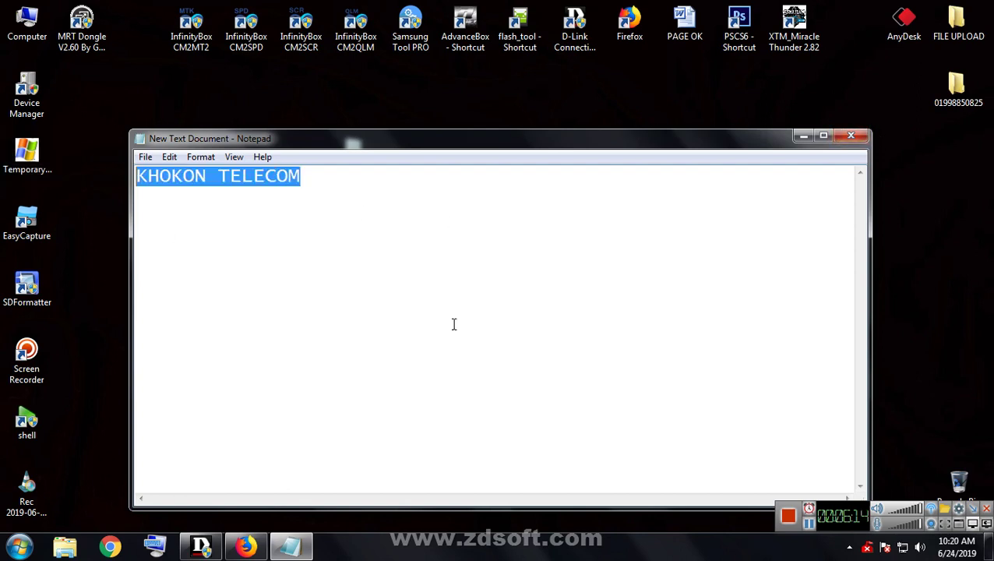
# - Close the Notepad document without saving its changes
pyautogui.click(850, 137)
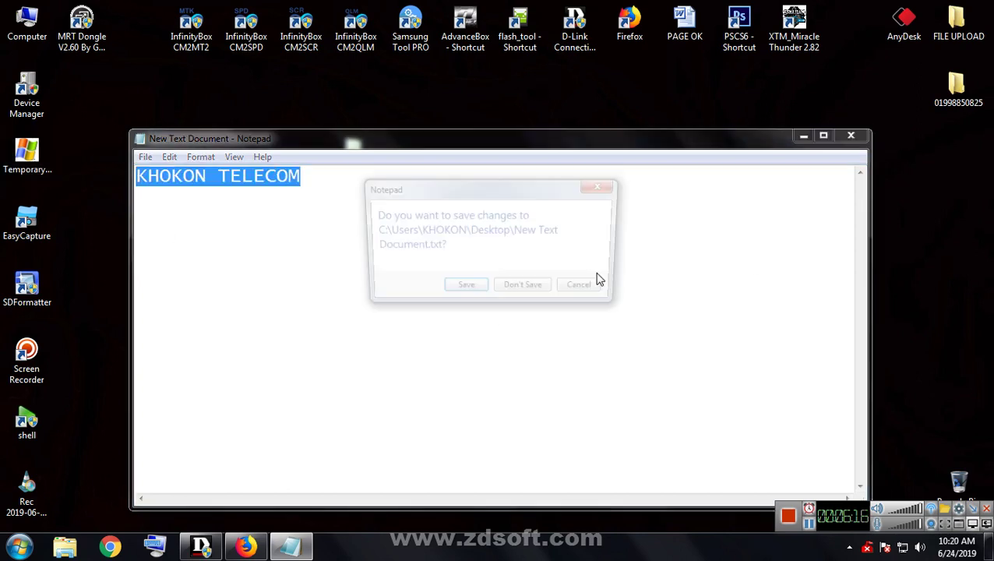
pyautogui.click(584, 289)
pyautogui.click(851, 136)
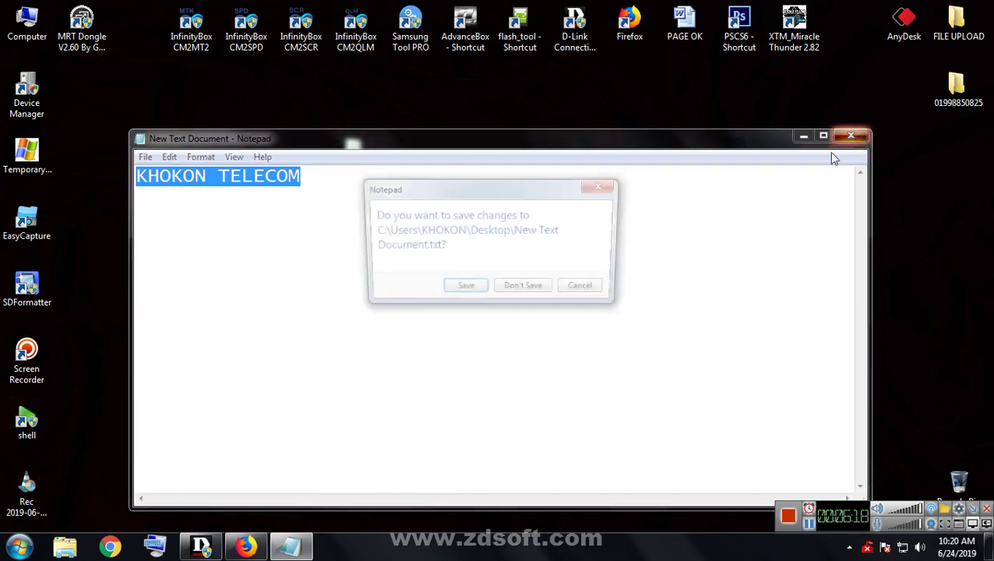
pyautogui.click(521, 290)
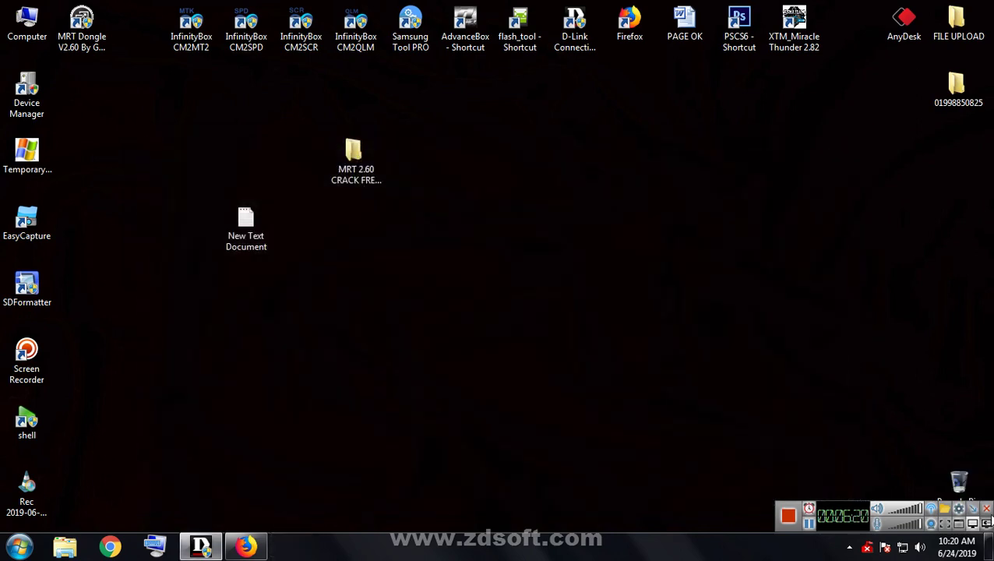